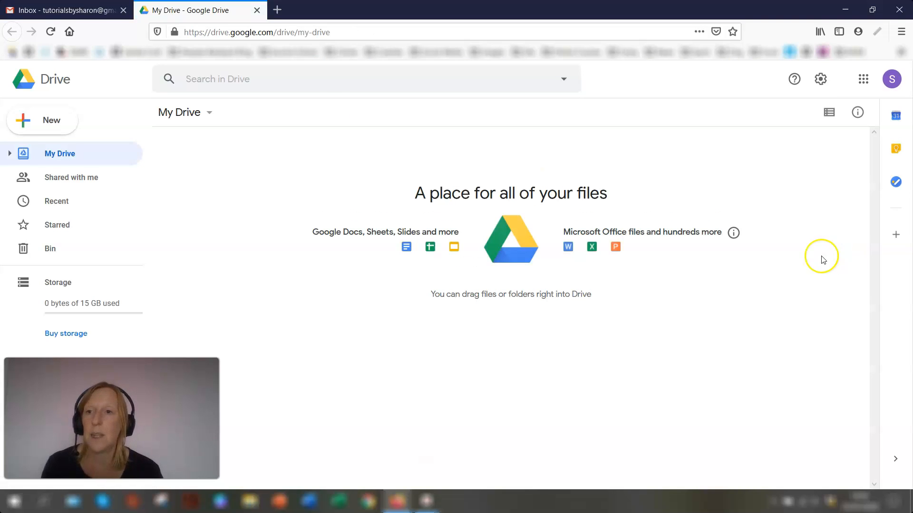
# Create a new blank Google Form from My Drive
pyautogui.click(47, 121)
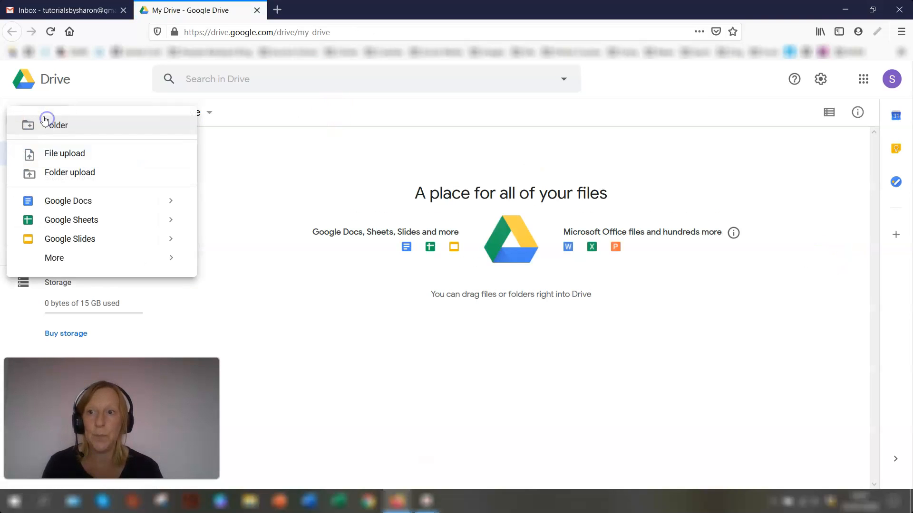
pyautogui.moveTo(73, 260)
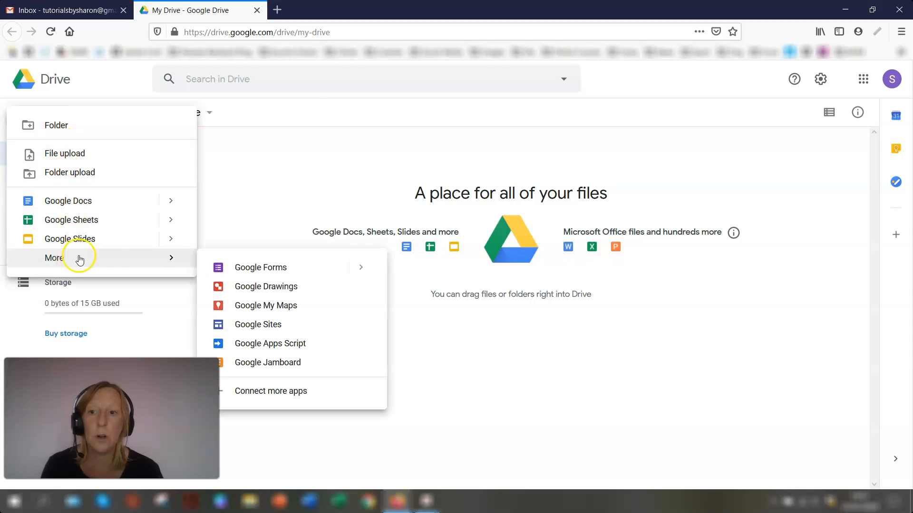
pyautogui.click(246, 271)
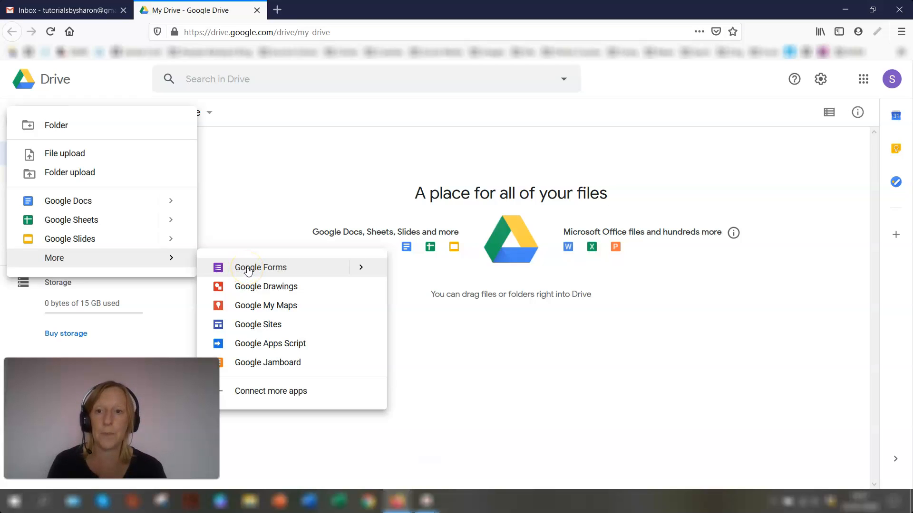
pyautogui.click(245, 267)
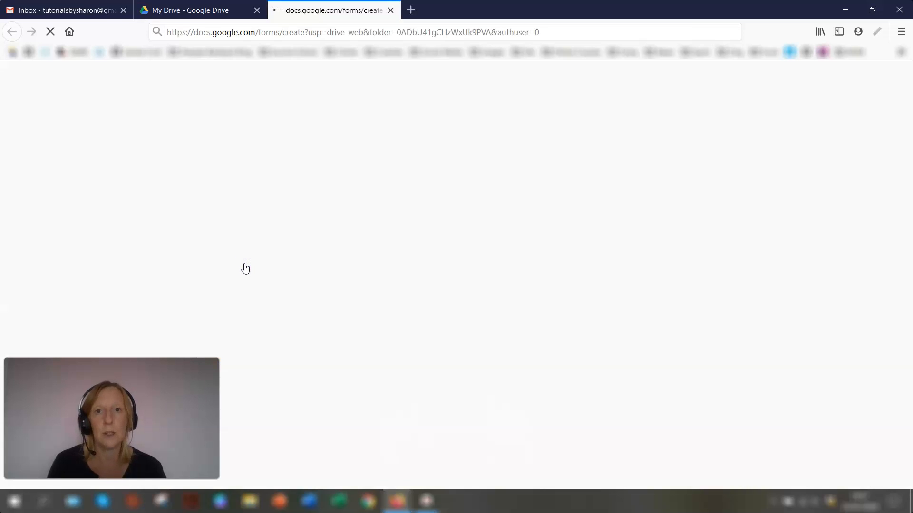
pyautogui.click(272, 270)
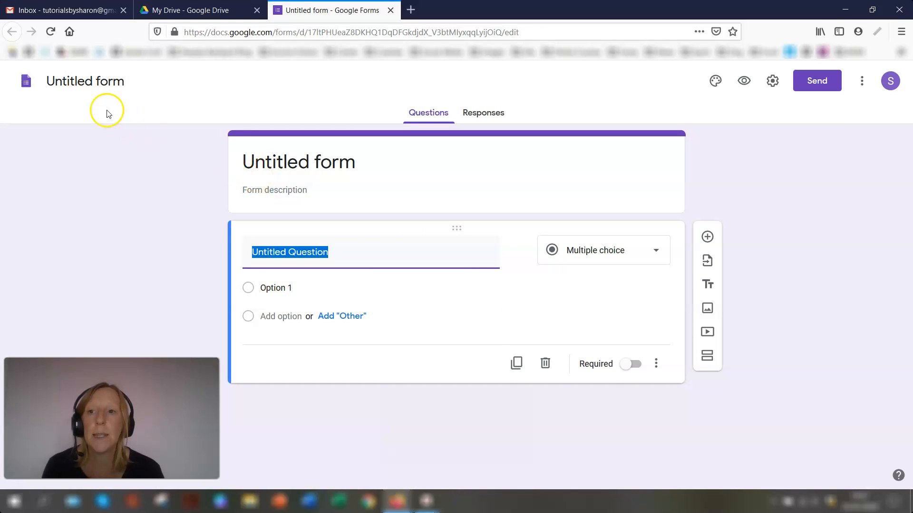
# Title the form "Customer Feedback Survey" in its header, leaving the description empty
pyautogui.click(96, 79)
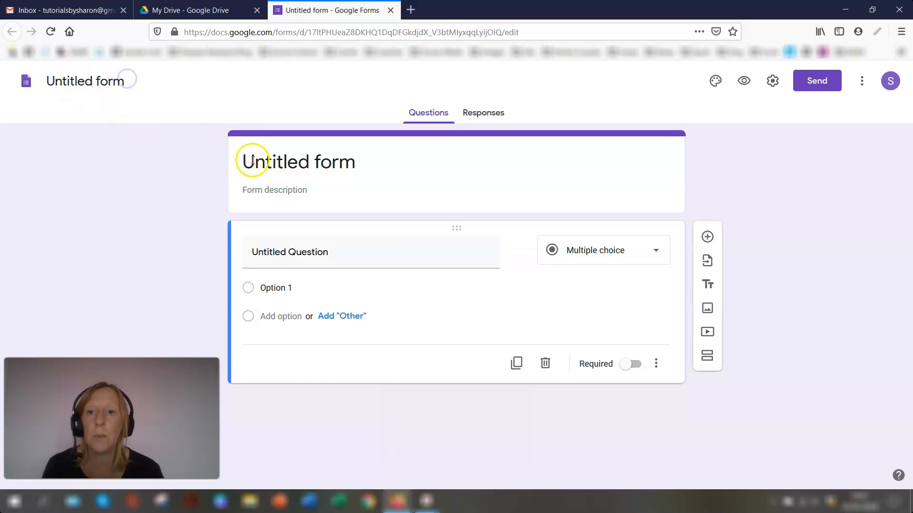
pyautogui.click(348, 163)
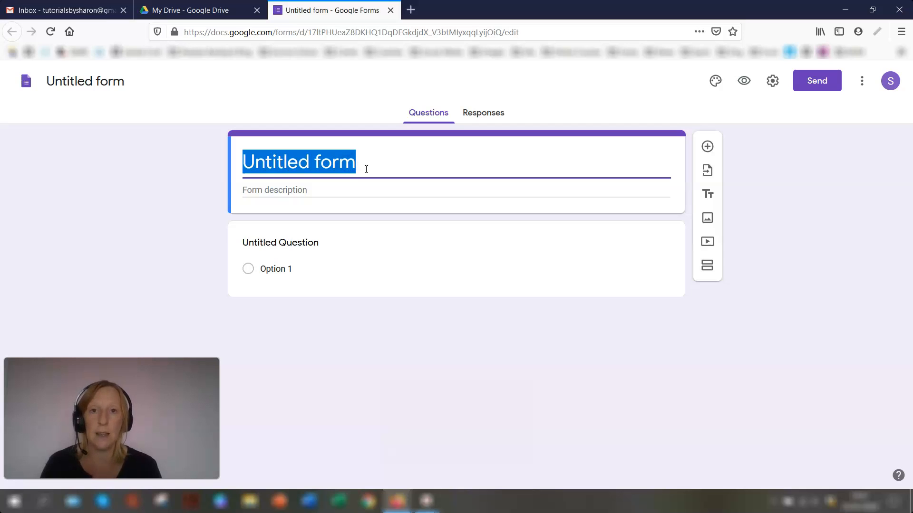
pyautogui.write('Cu')
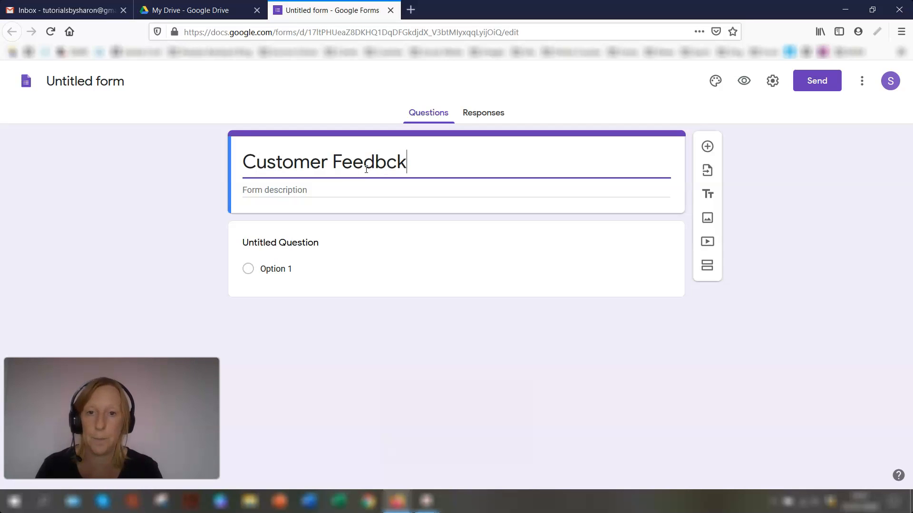
pyautogui.write('stomer Feedback Sur')
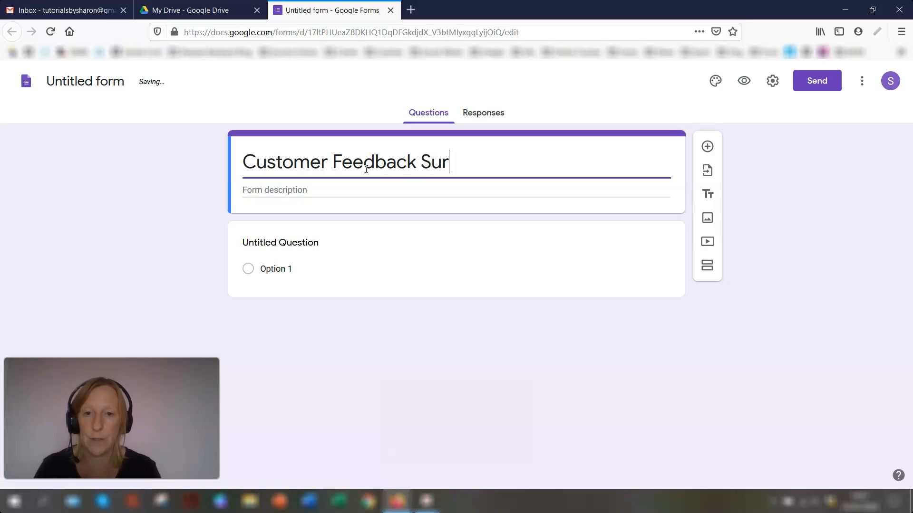
pyautogui.write('vey')
pyautogui.click(361, 186)
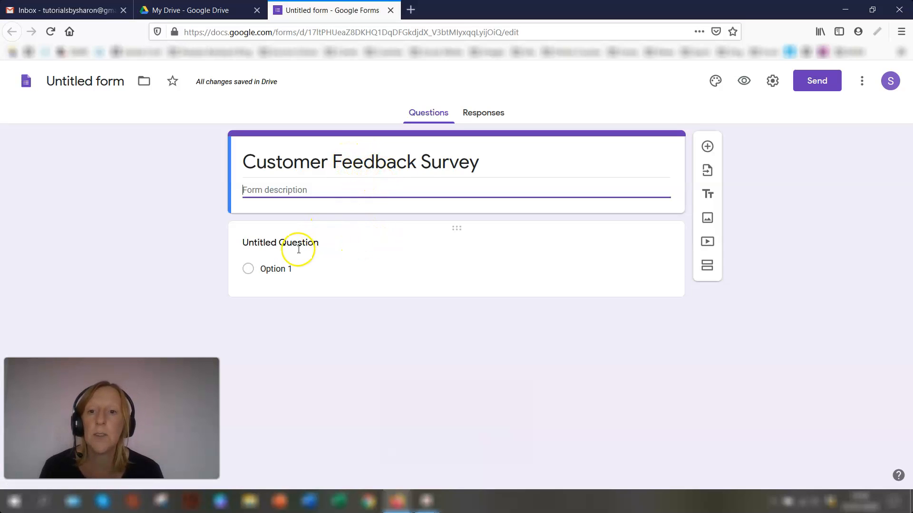
# Replace the placeholder text of the first question with "What is your first name?"
pyautogui.click(337, 250)
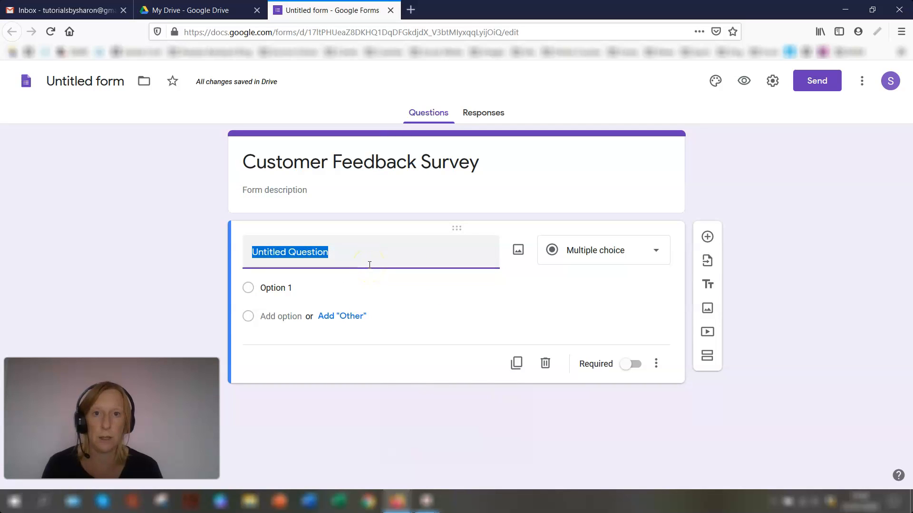
pyautogui.write('What')
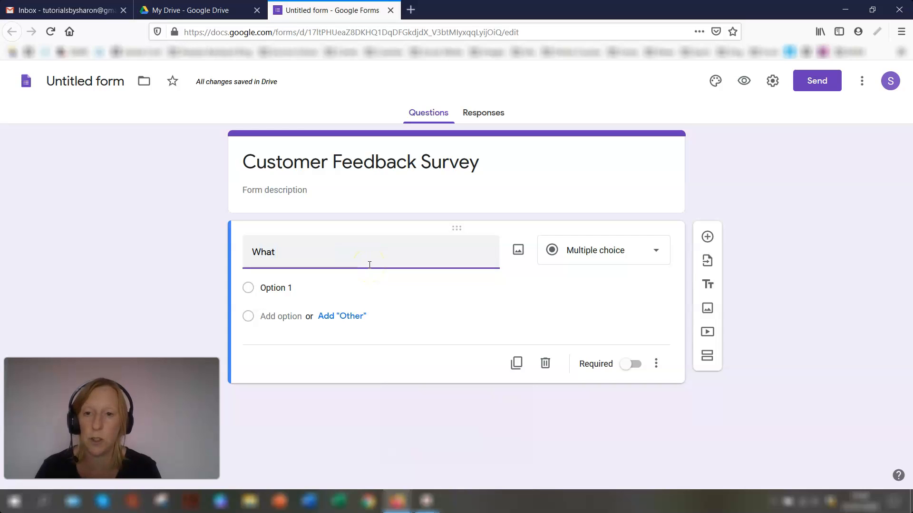
pyautogui.write(' is your f')
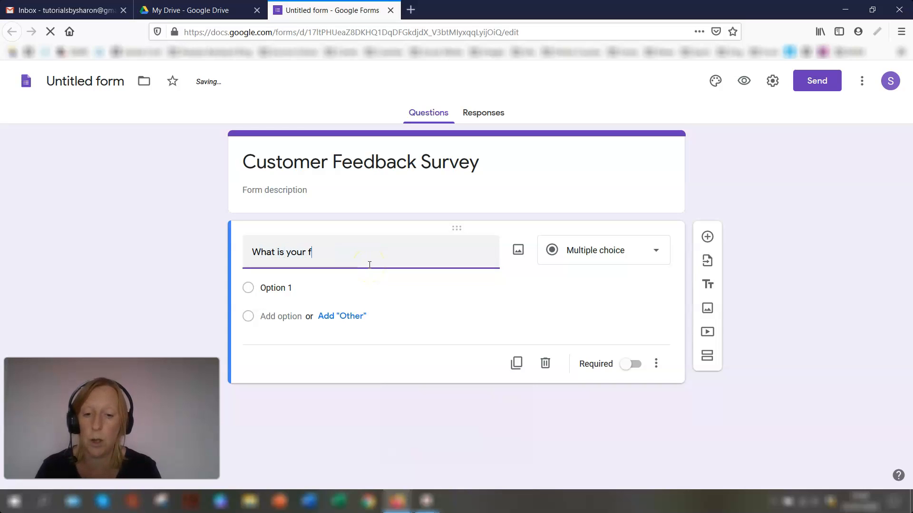
pyautogui.write('irst name?')
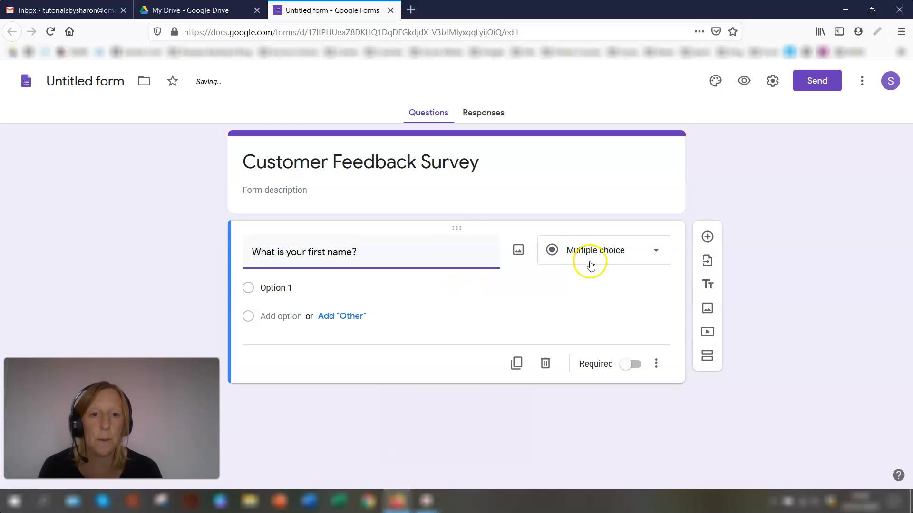
# Set the first-name question's type to Short answer and make it required
pyautogui.click(653, 249)
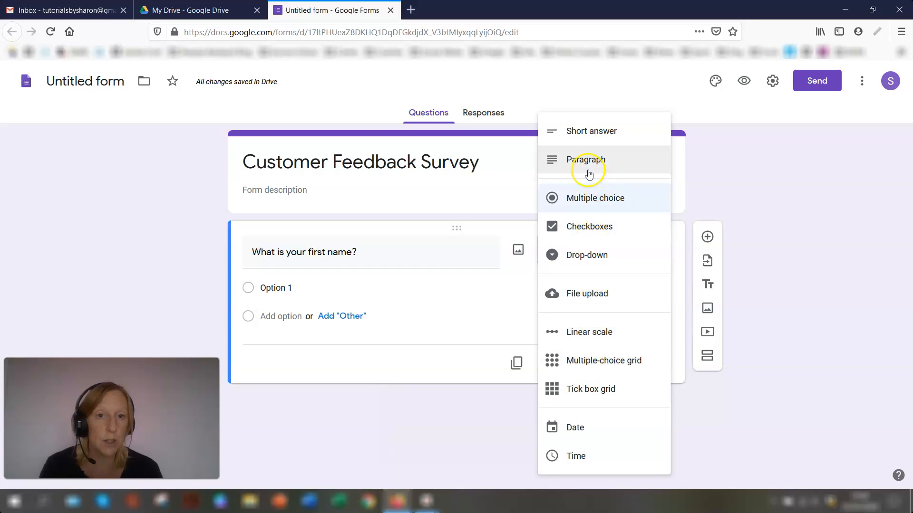
pyautogui.click(592, 133)
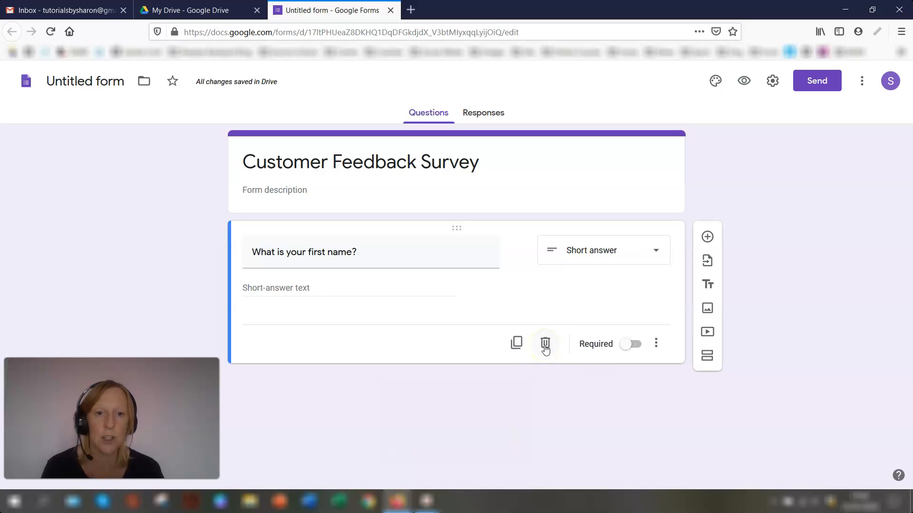
pyautogui.click(624, 347)
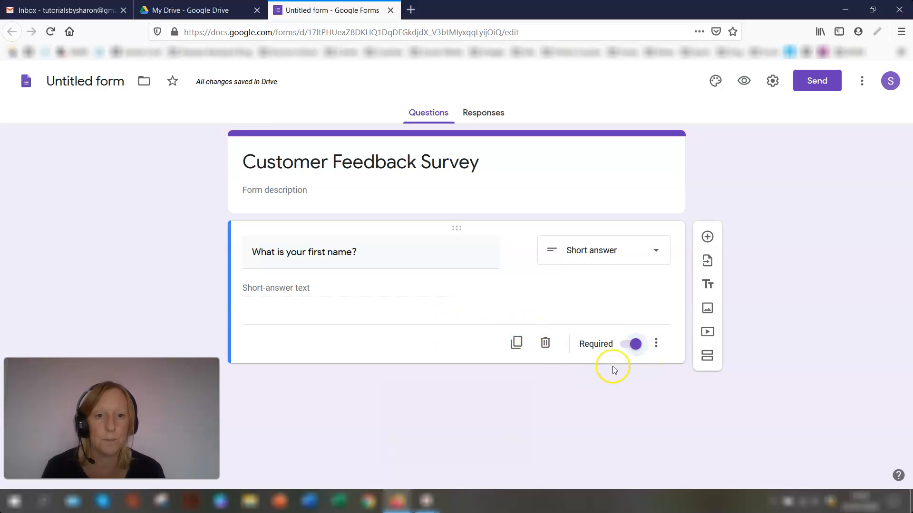
# Try response validation by length with a maximum character count on the first-name question and remove it again
pyautogui.click(656, 346)
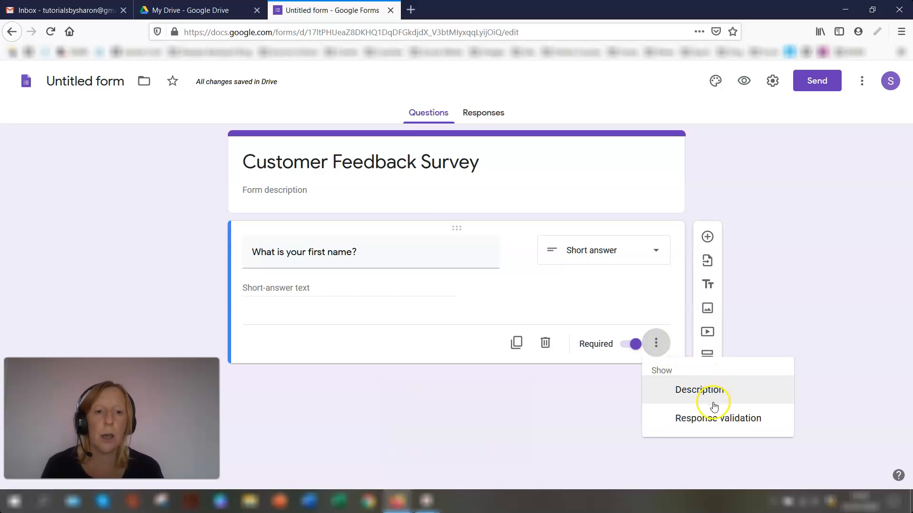
pyautogui.click(695, 419)
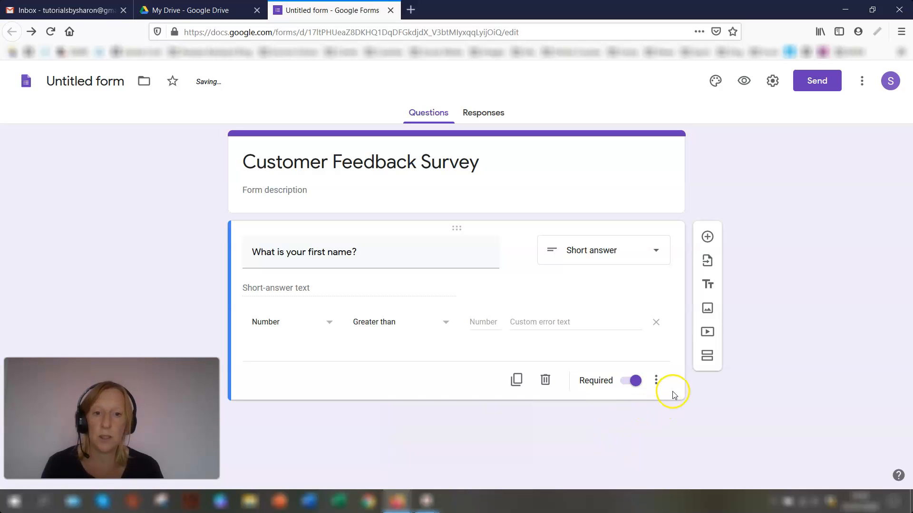
pyautogui.click(320, 326)
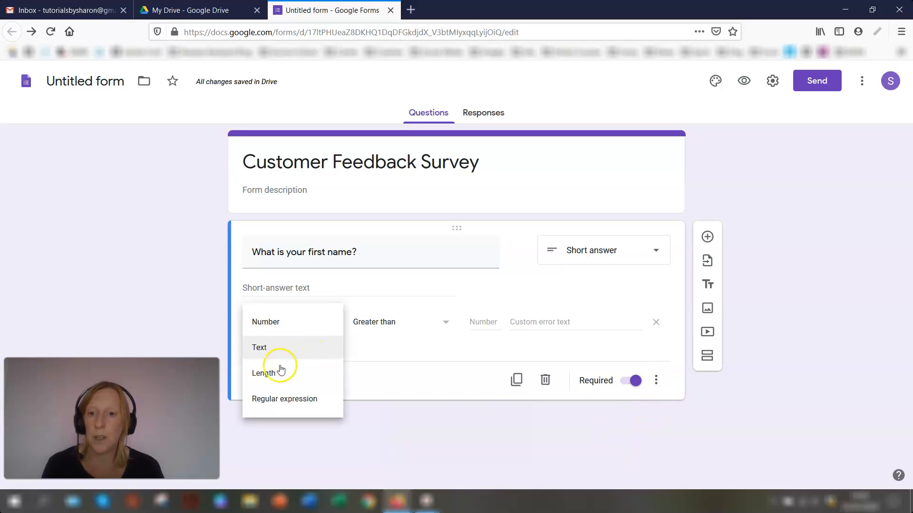
pyautogui.click(262, 374)
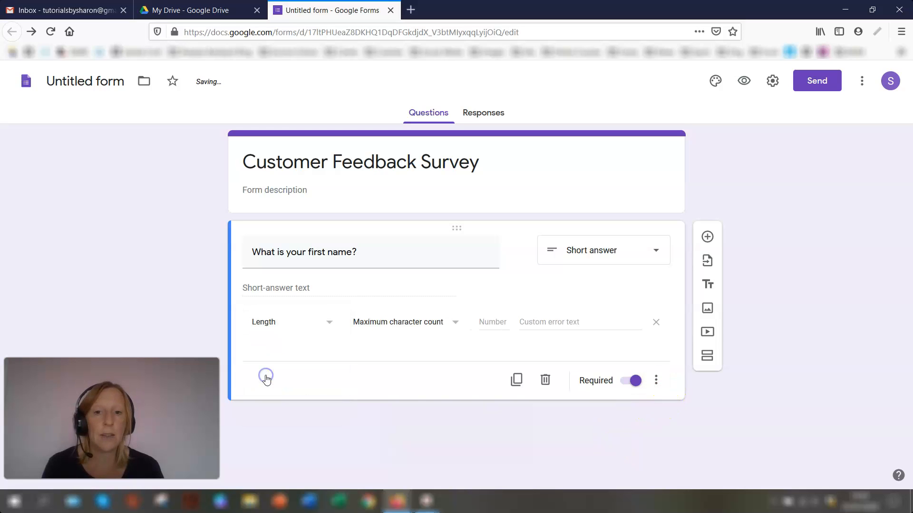
pyautogui.click(385, 330)
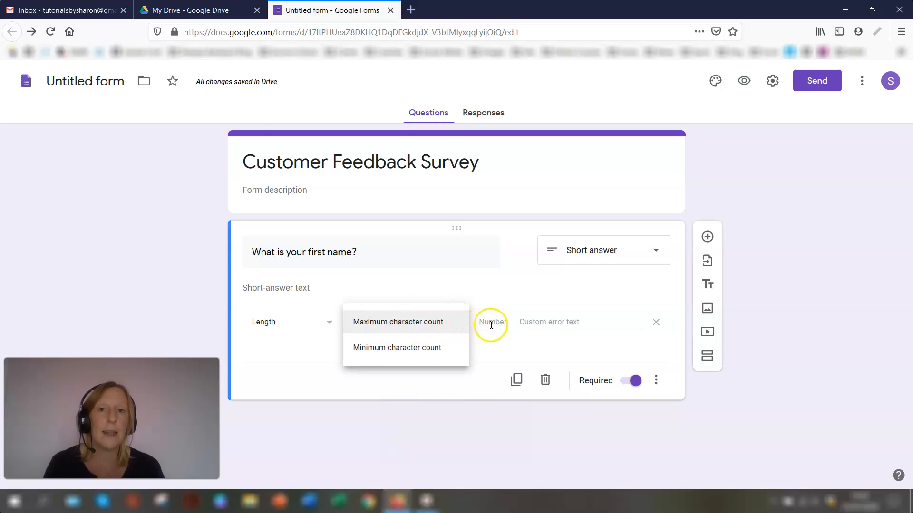
pyautogui.click(388, 287)
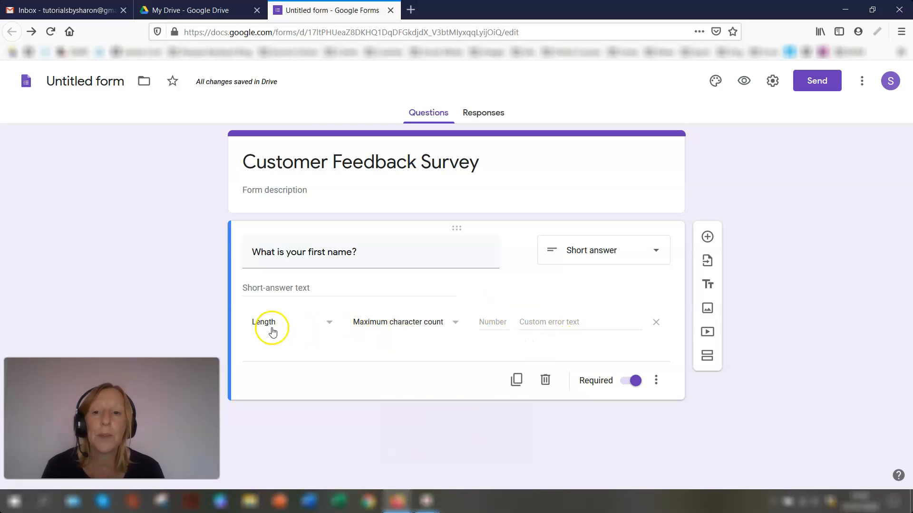
pyautogui.click(656, 321)
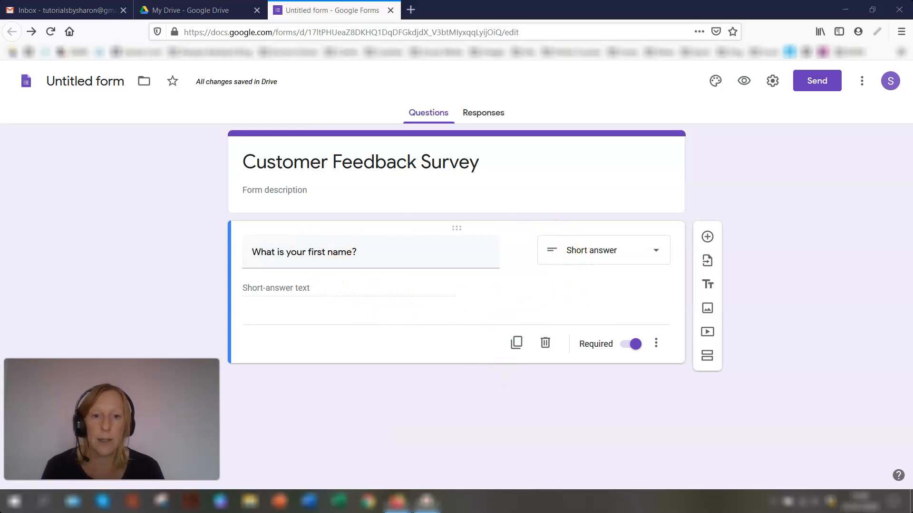
# Duplicate the first-name question and reword the copy as "What is your last name?"
pyautogui.click(516, 344)
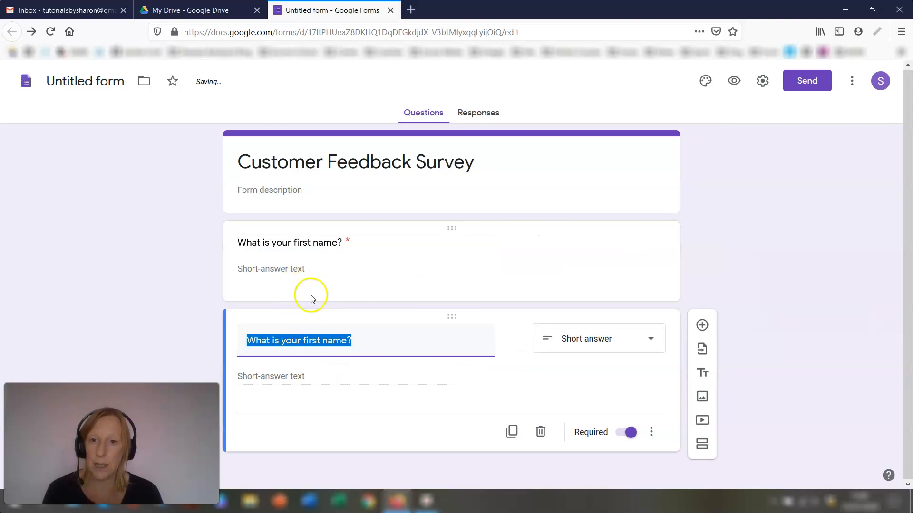
pyautogui.click(349, 246)
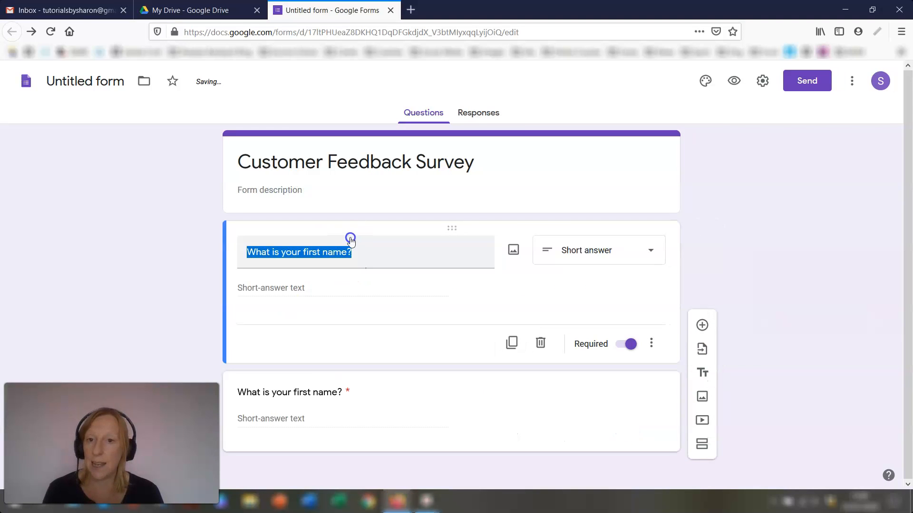
pyautogui.click(332, 393)
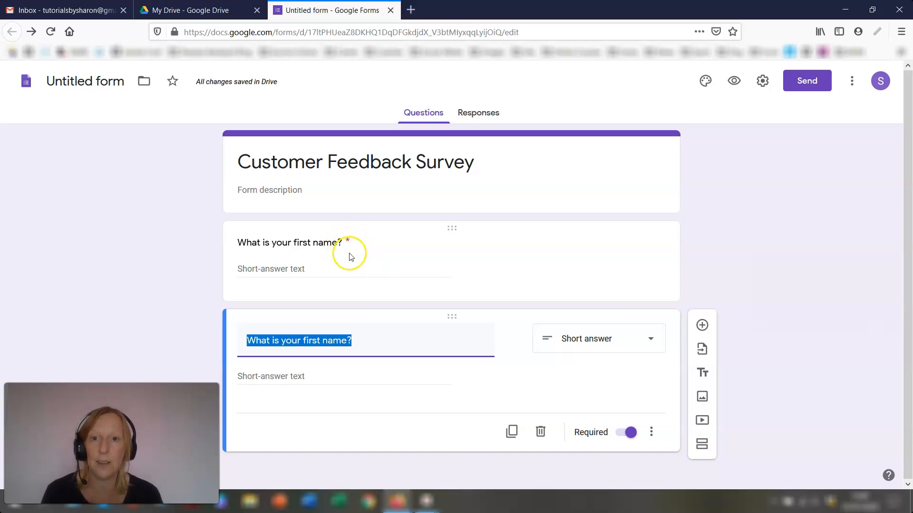
pyautogui.click(328, 341)
pyautogui.doubleClick(311, 340)
pyautogui.press('BackSpace')
pyautogui.write('last')
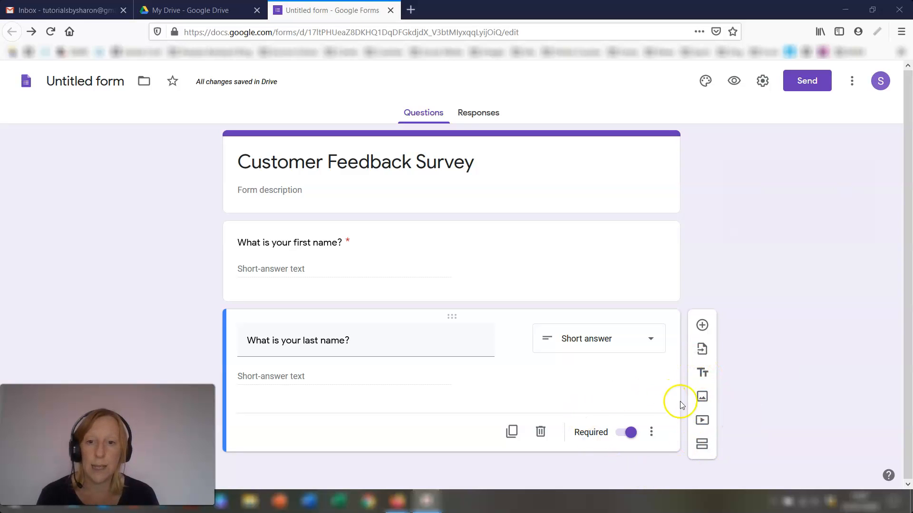
# Add a question below the last-name question reading "How happy are you with our services?"
pyautogui.click(703, 327)
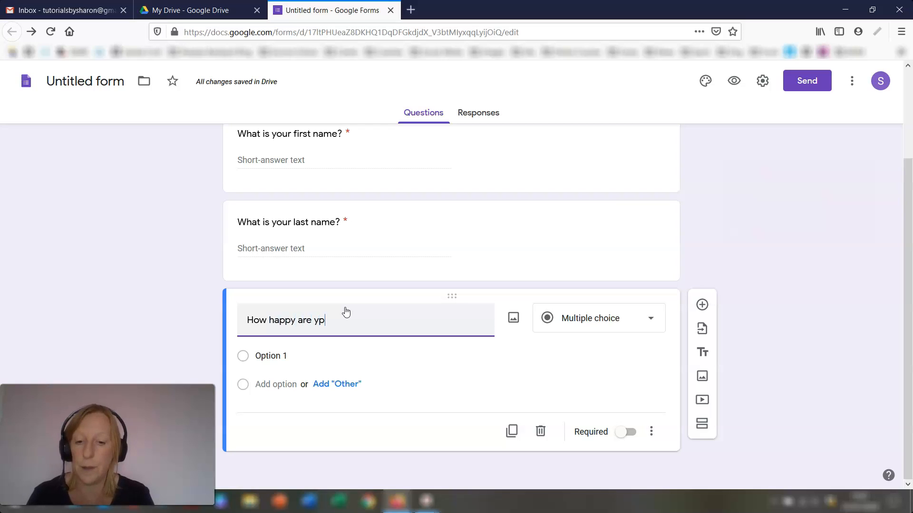
pyautogui.write('How happy are ypu')
pyautogui.press('BackSpace')
pyautogui.press('BackSpace')
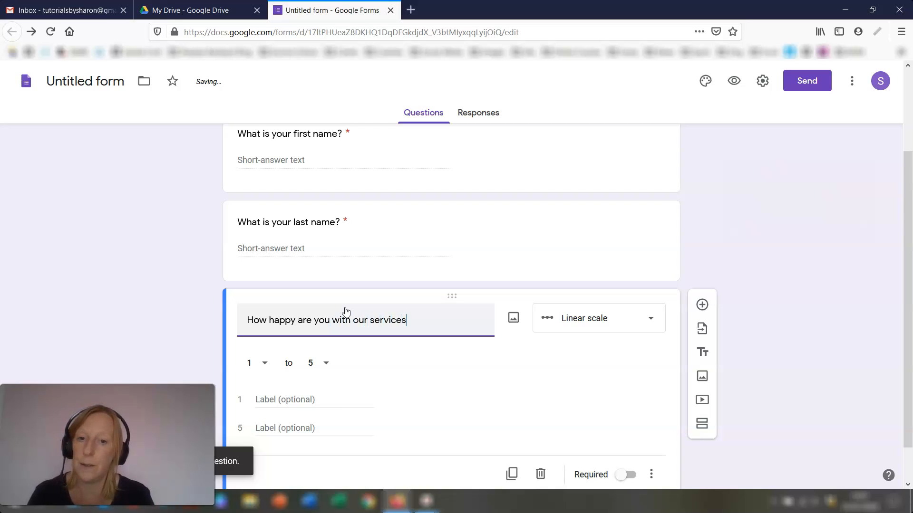
pyautogui.write('?')
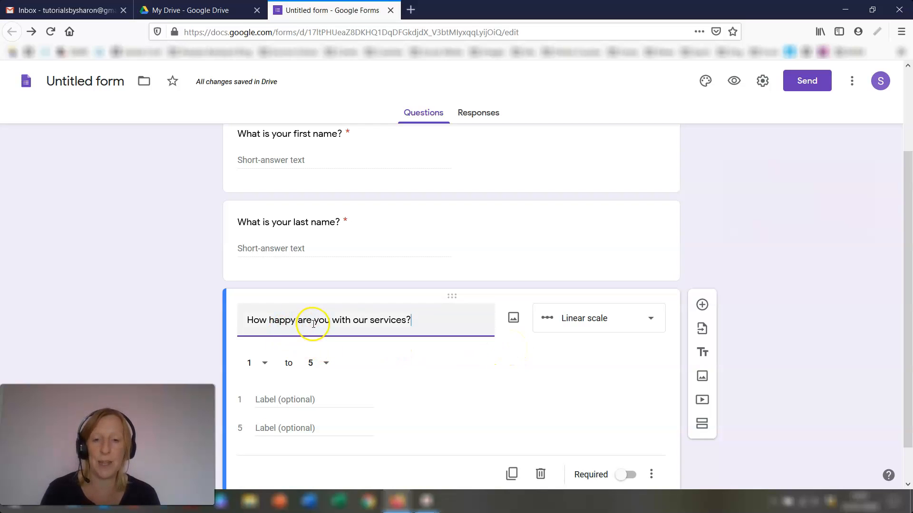
# Label the ends of the services question's linear scale ":(" for 1 and ":D" for 5
pyautogui.scroll(-2, 428, 352)
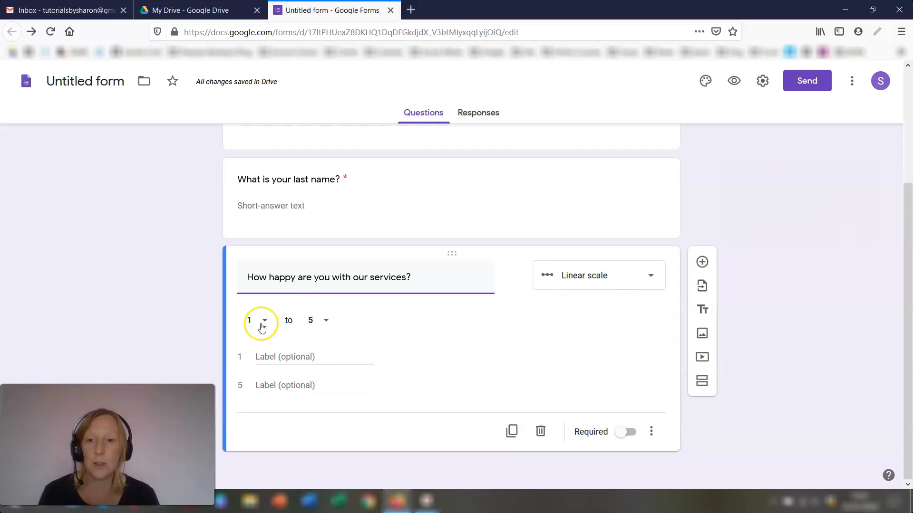
pyautogui.click(285, 358)
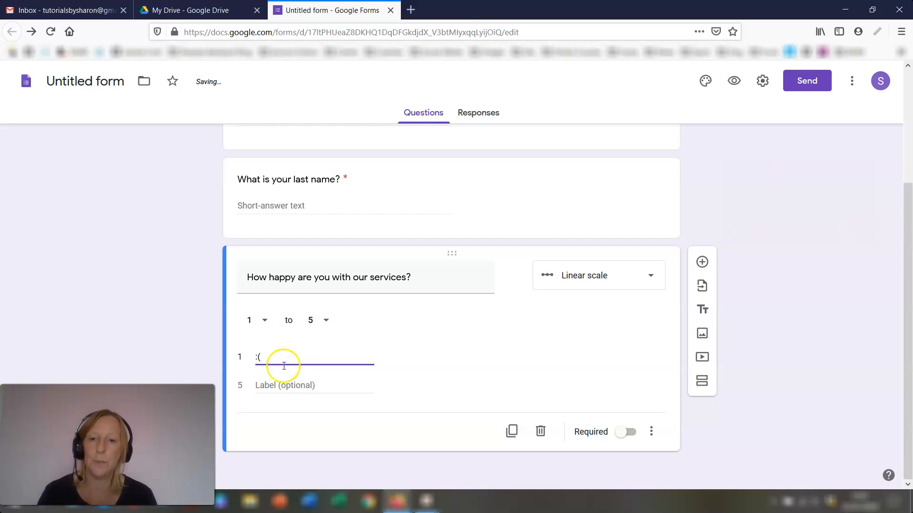
pyautogui.click(274, 385)
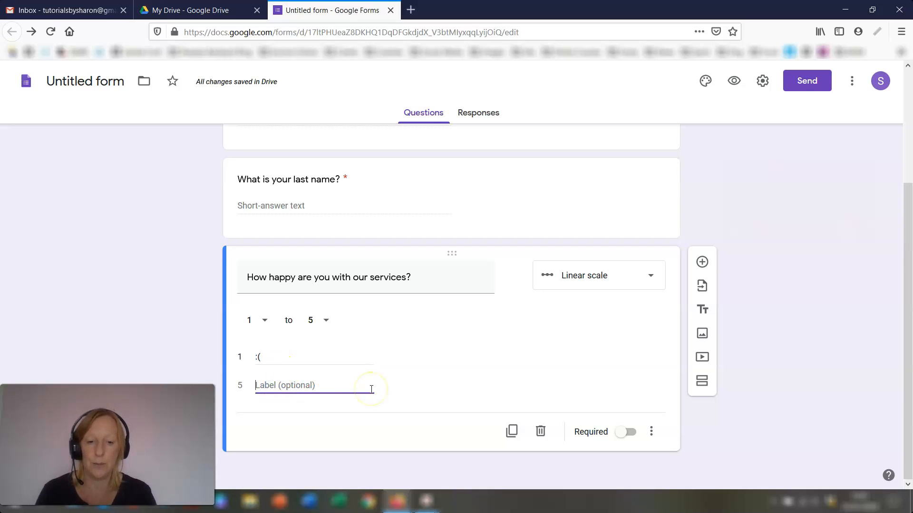
pyautogui.write(':D')
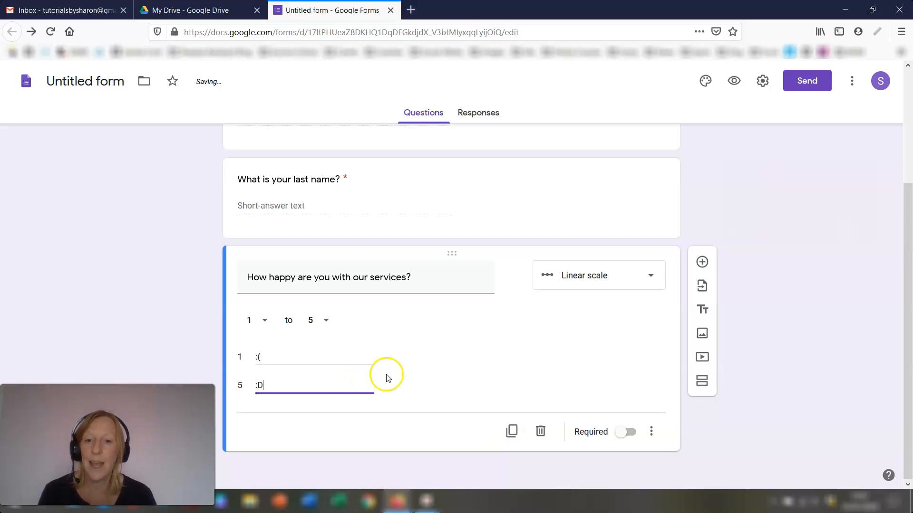
# Make the services question required and add a new section after it
pyautogui.click(619, 434)
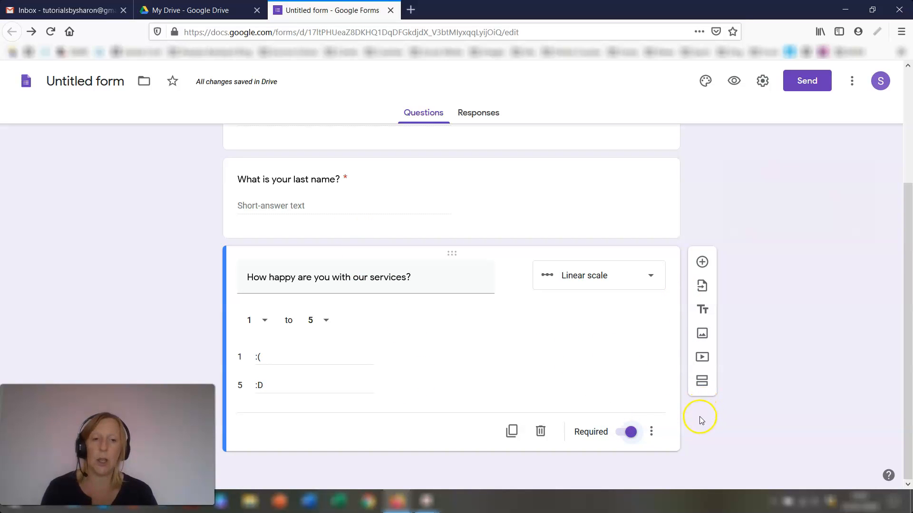
pyautogui.click(702, 381)
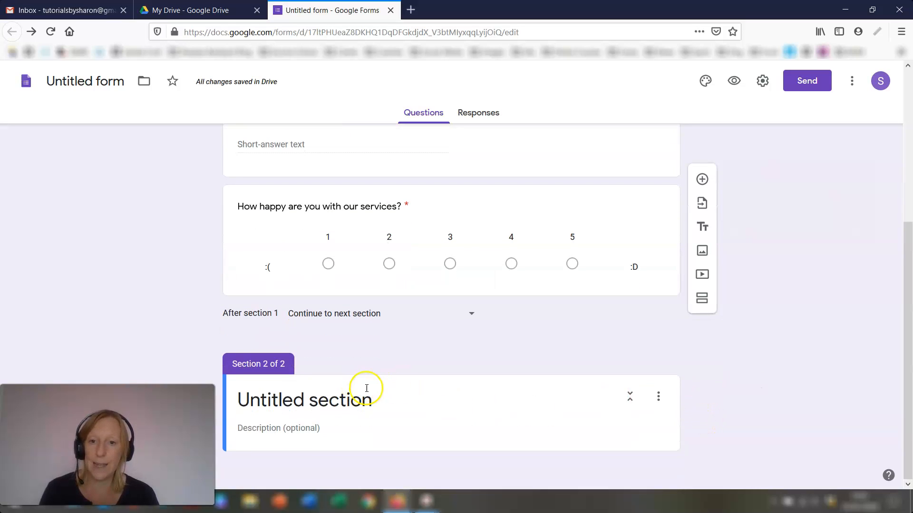
# Title the new second section "Your experiences"
pyautogui.scroll(5, 358, 363)
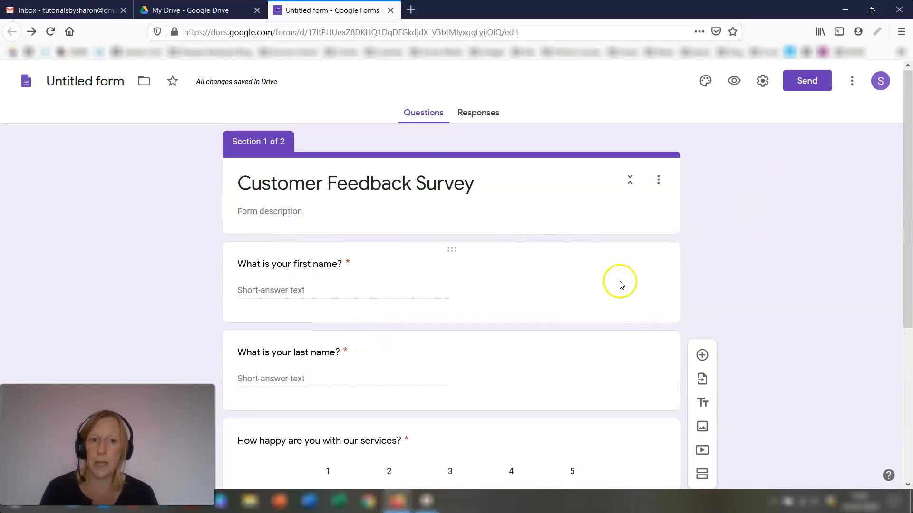
pyautogui.scroll(-5, 697, 301)
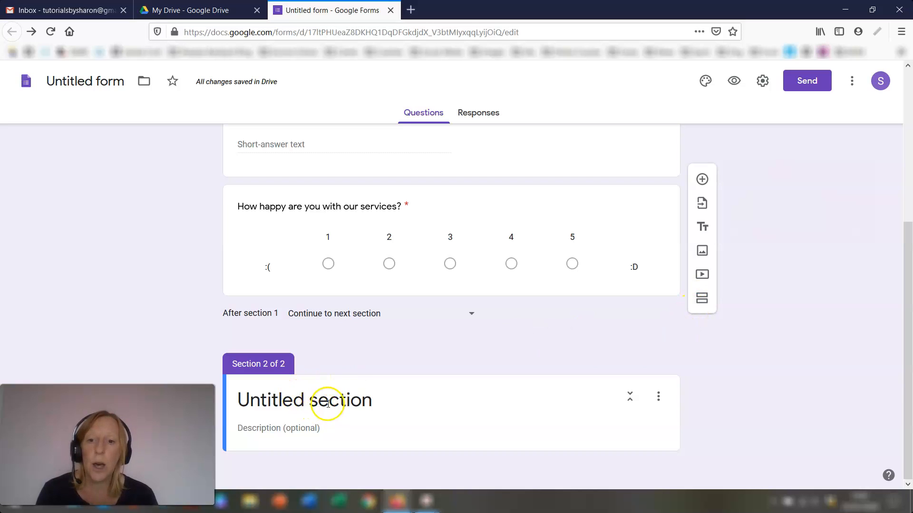
pyautogui.click(287, 396)
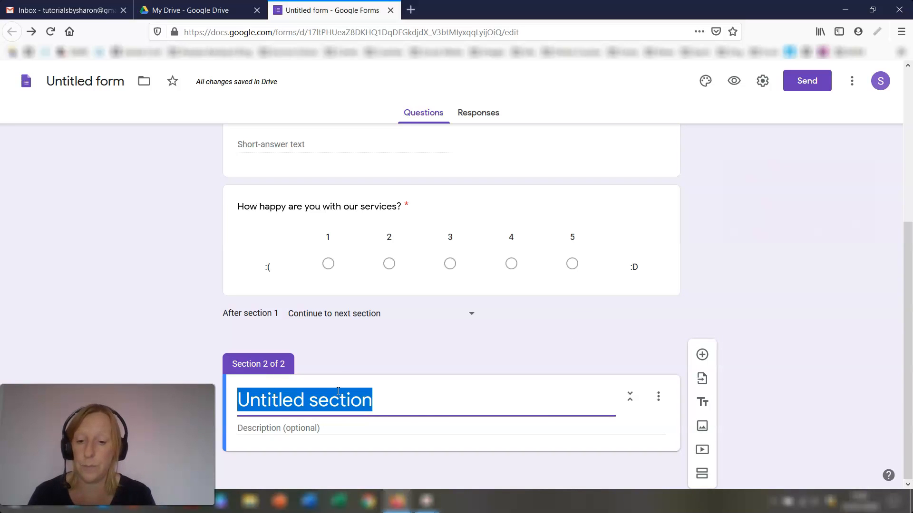
pyautogui.write('Your')
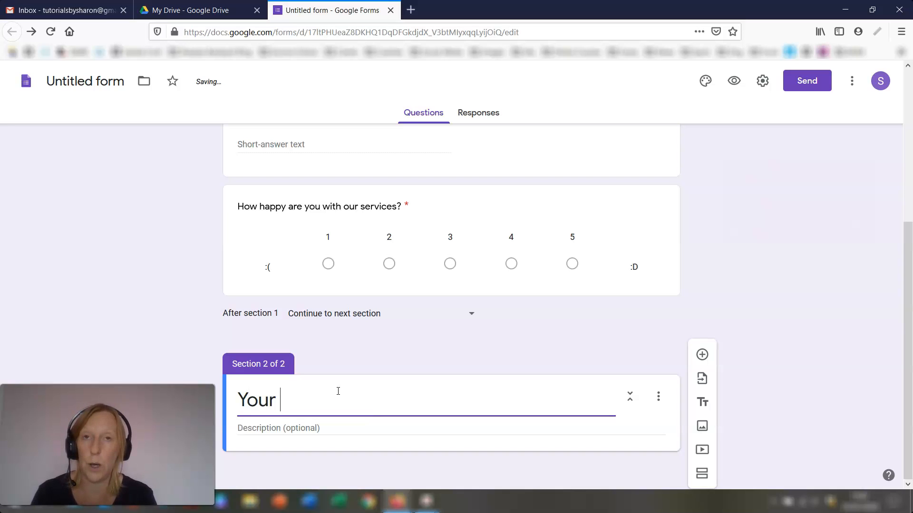
pyautogui.write(' experiences')
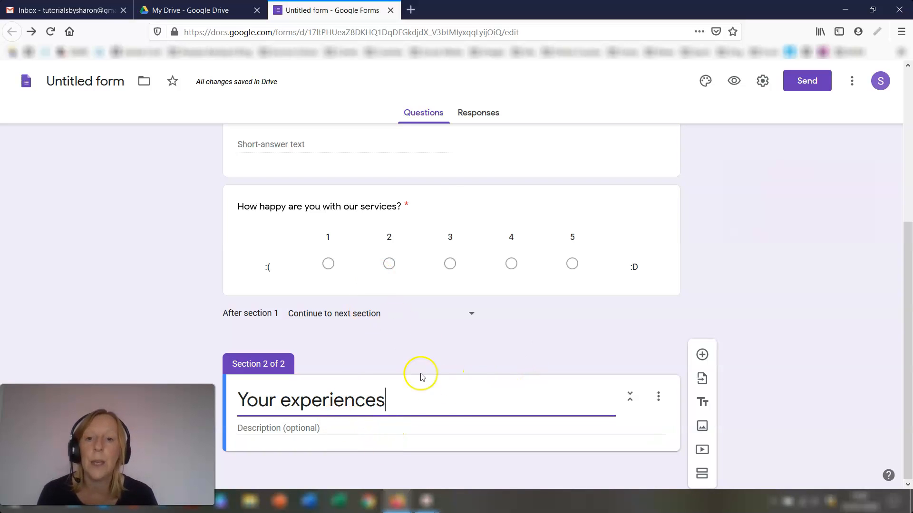
pyautogui.click(723, 316)
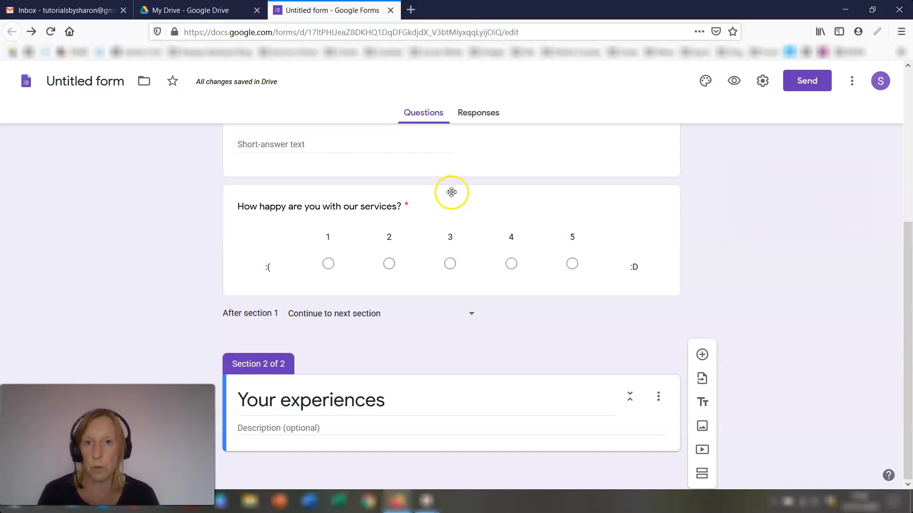
# Move the "How happy are you with our services?" question into the "Your experiences" section and review both sections
pyautogui.moveTo(451, 192); pyautogui.dragTo(474, 341)
pyautogui.scroll(-2, 524, 386)
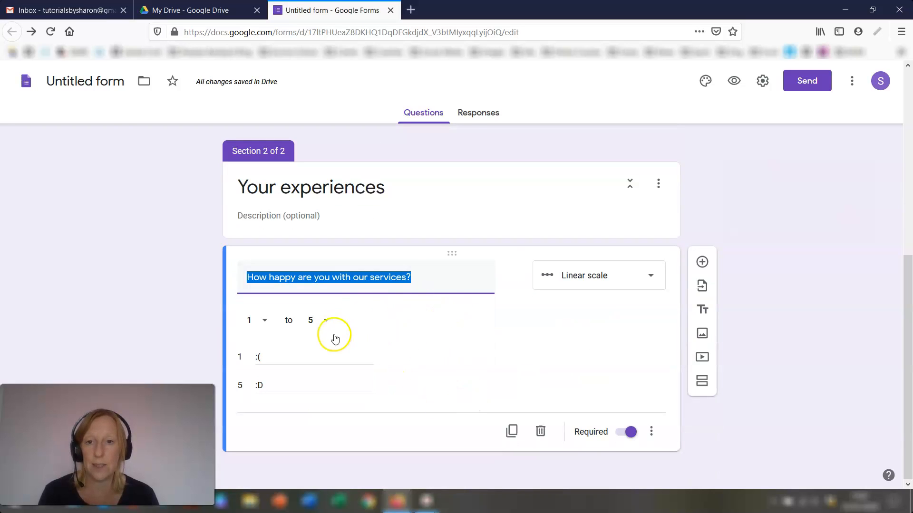
pyautogui.click(365, 470)
pyautogui.scroll(7, 677, 285)
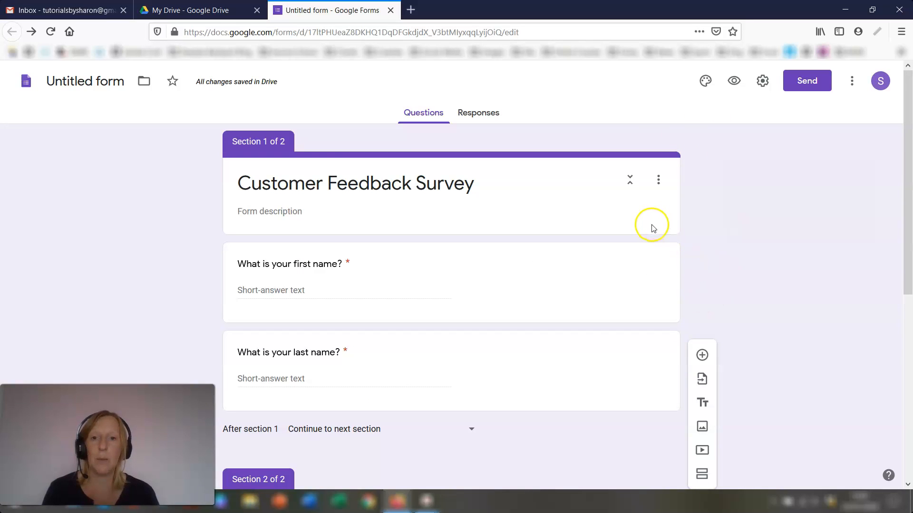
pyautogui.scroll(-7, 656, 233)
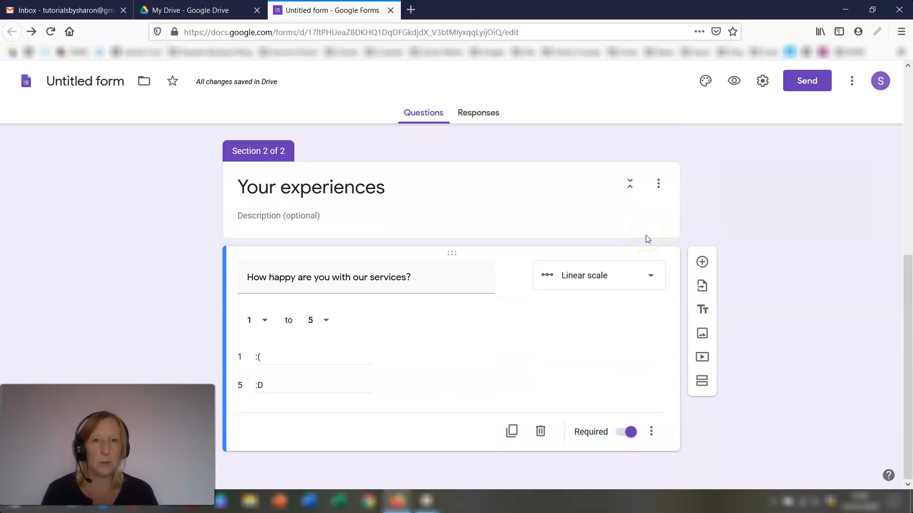
pyautogui.scroll(5, 644, 230)
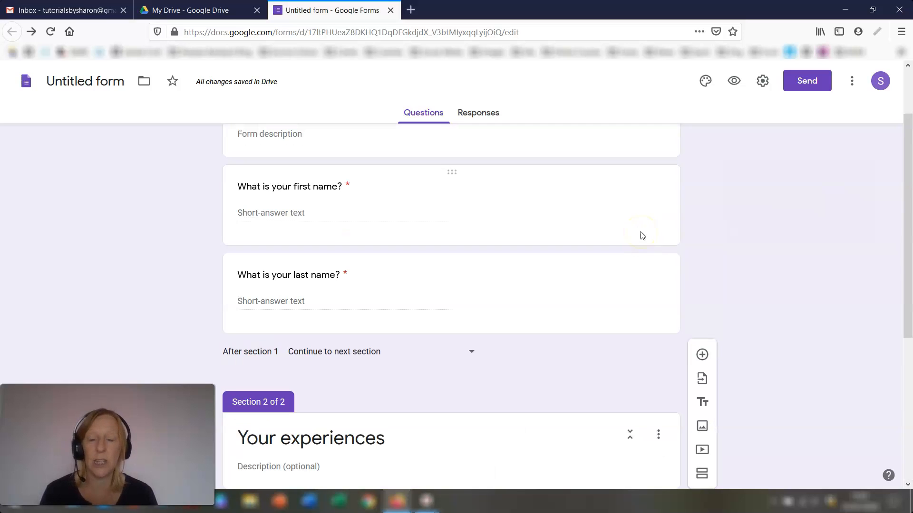
pyautogui.scroll(2, 641, 236)
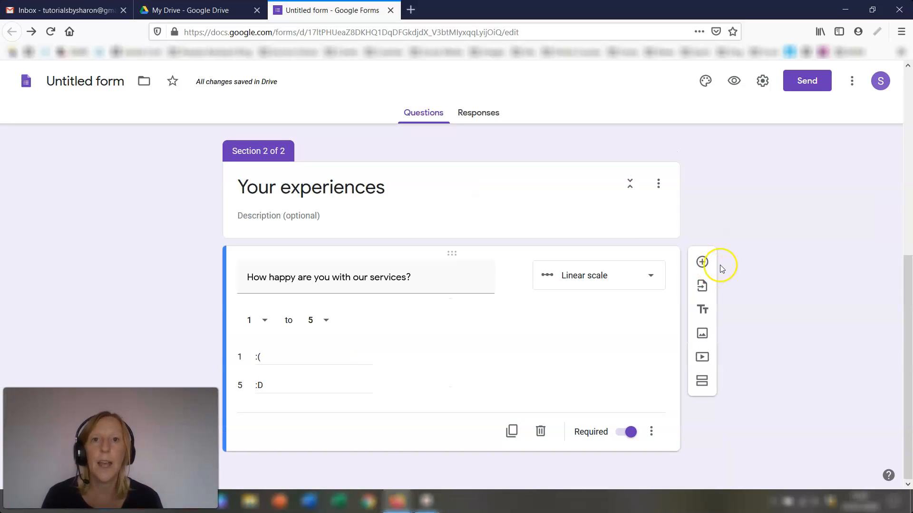
# Add a multiple-choice question below the services question reading "Which logo do you prefer?" and give it a second answer option
pyautogui.click(710, 261)
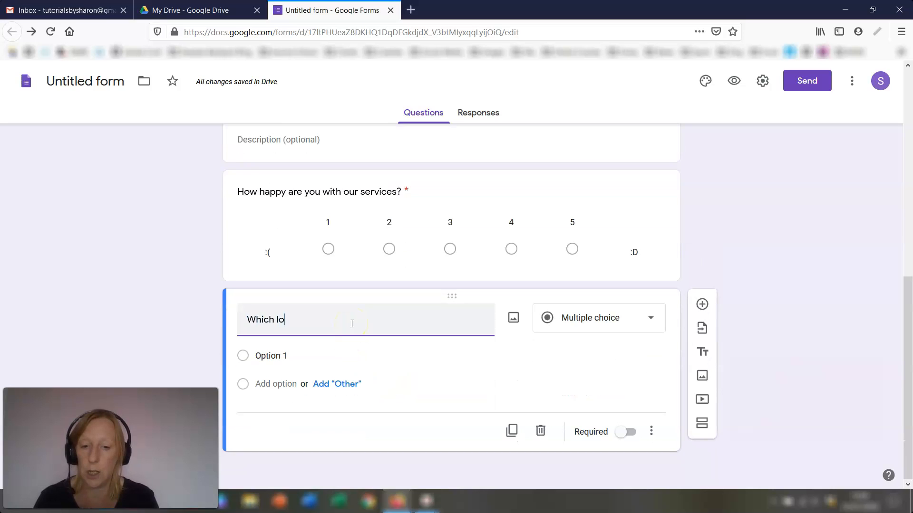
pyautogui.write('Which logo do you prefer?')
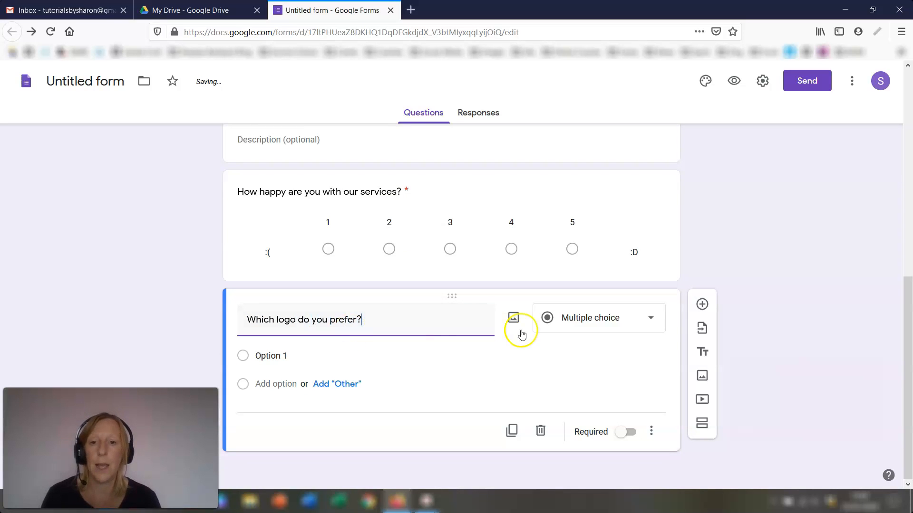
pyautogui.click(647, 319)
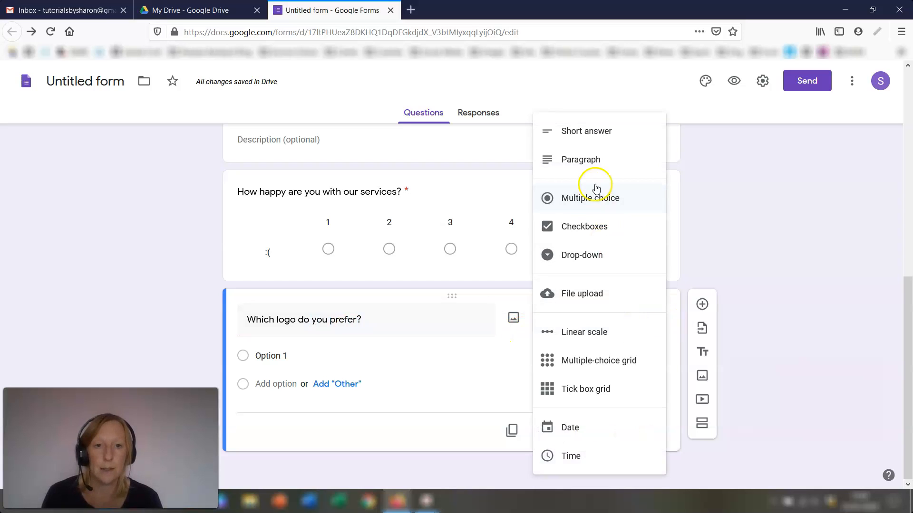
pyautogui.click(368, 354)
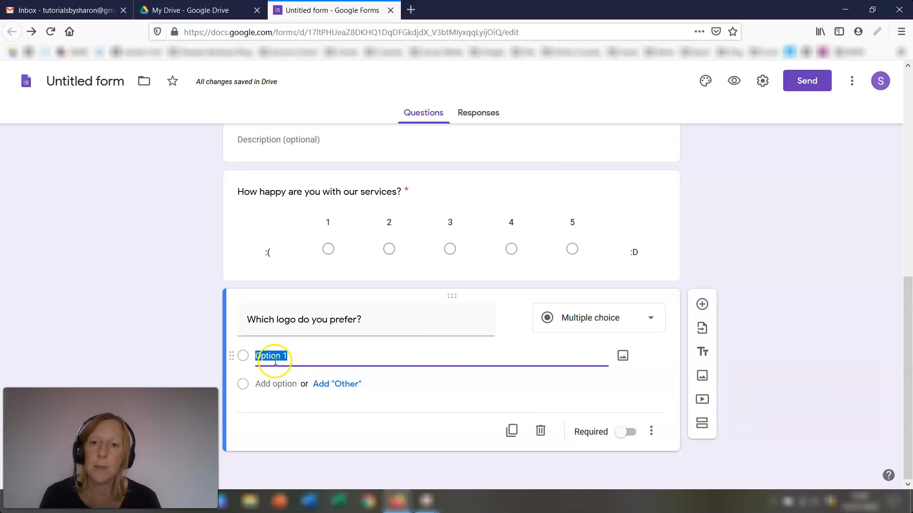
pyautogui.click(276, 385)
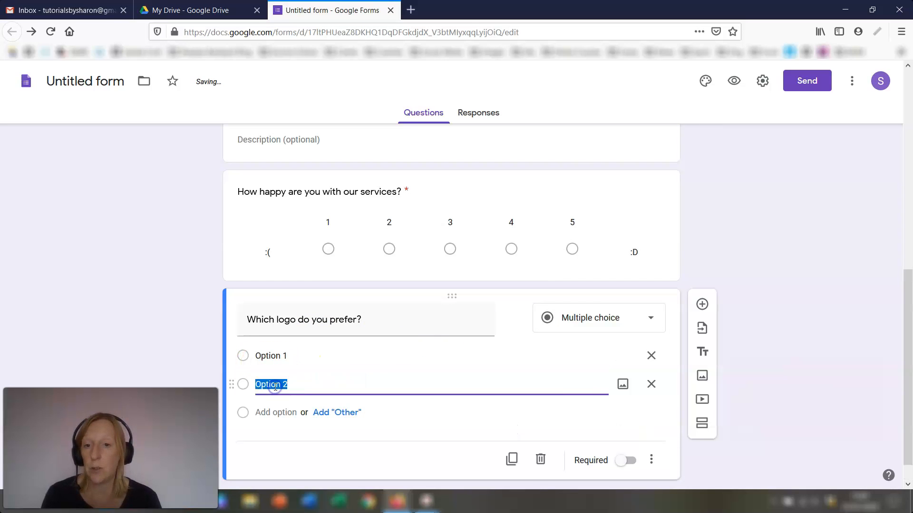
# Try adding a third option and an "Other" option to the logo question and remove both again
pyautogui.click(275, 409)
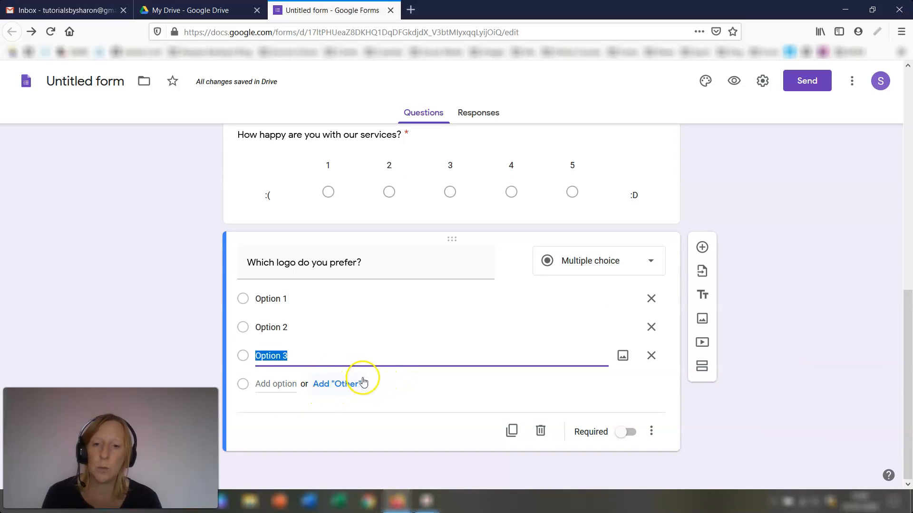
pyautogui.click(338, 383)
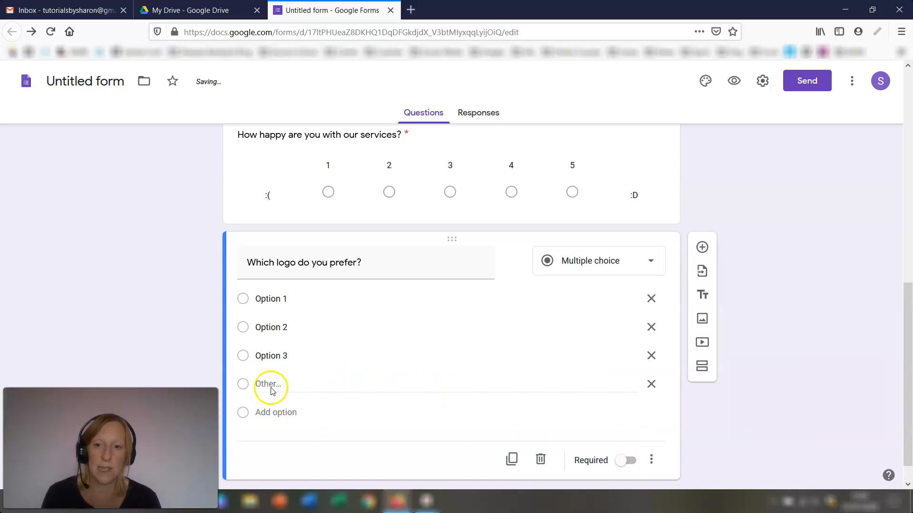
pyautogui.click(652, 385)
pyautogui.click(651, 356)
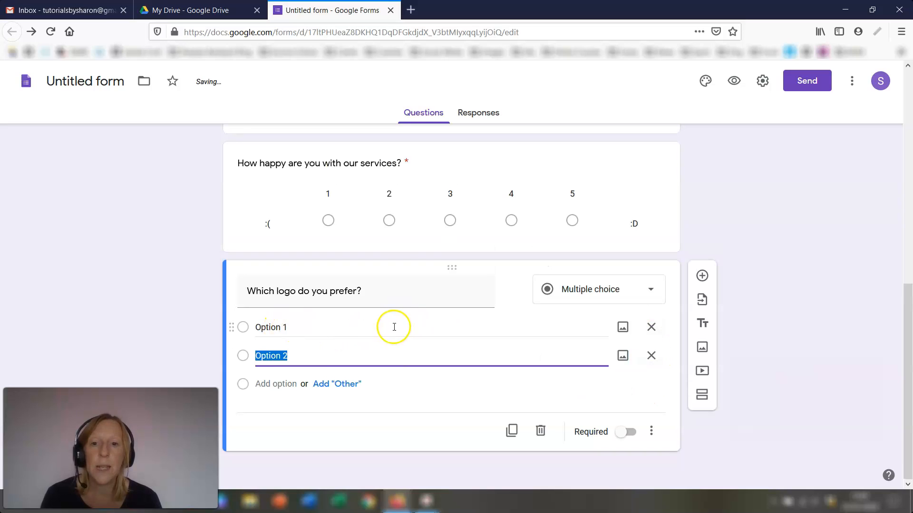
# Rename the logo question's first option to "A" and open the second option for editing
pyautogui.click(309, 330)
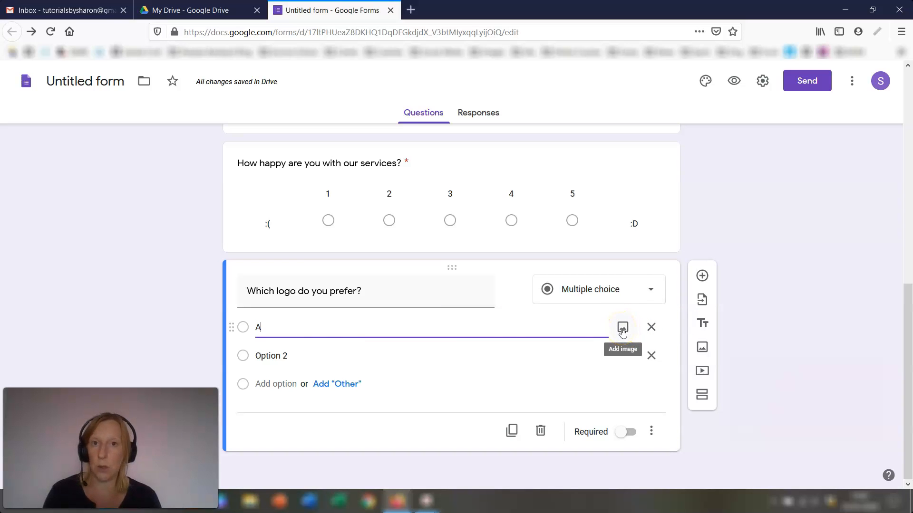
pyautogui.click(288, 354)
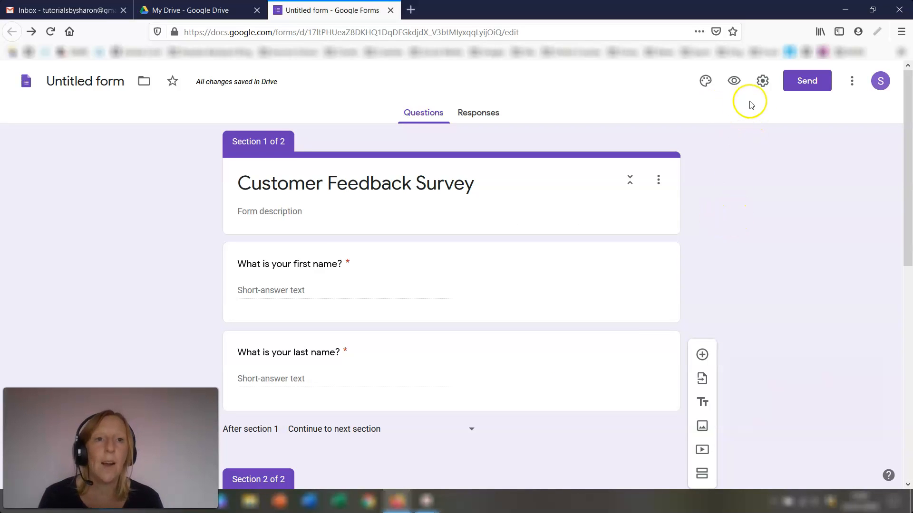
# Try the form's presentation settings with the progress bar on and the link to submit another response off
pyautogui.click(763, 82)
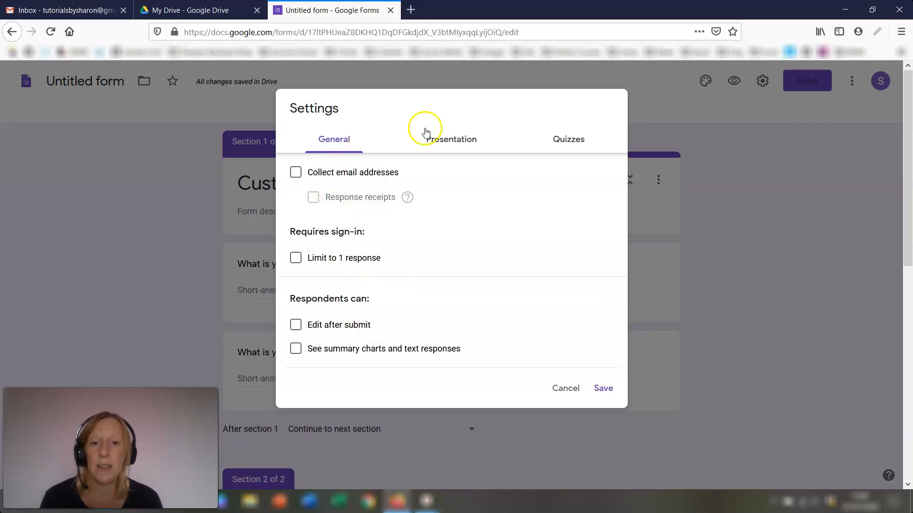
pyautogui.click(451, 148)
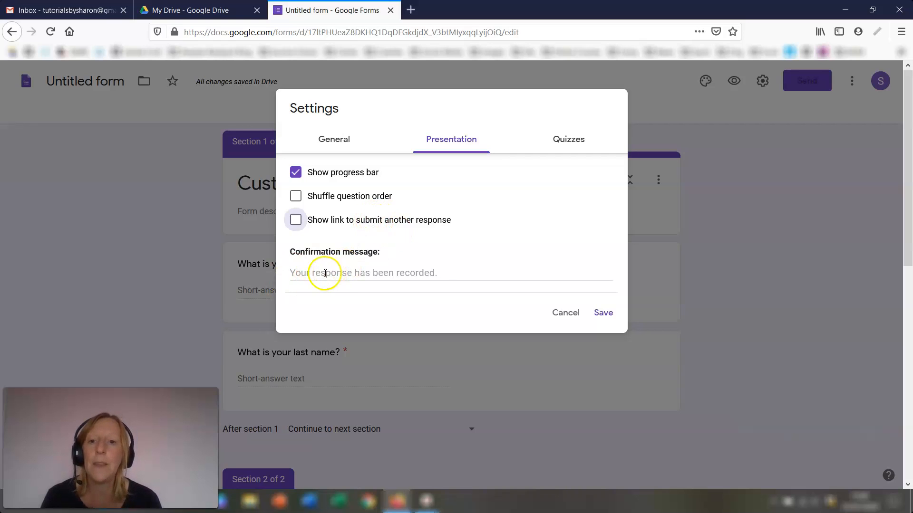
pyautogui.click(301, 272)
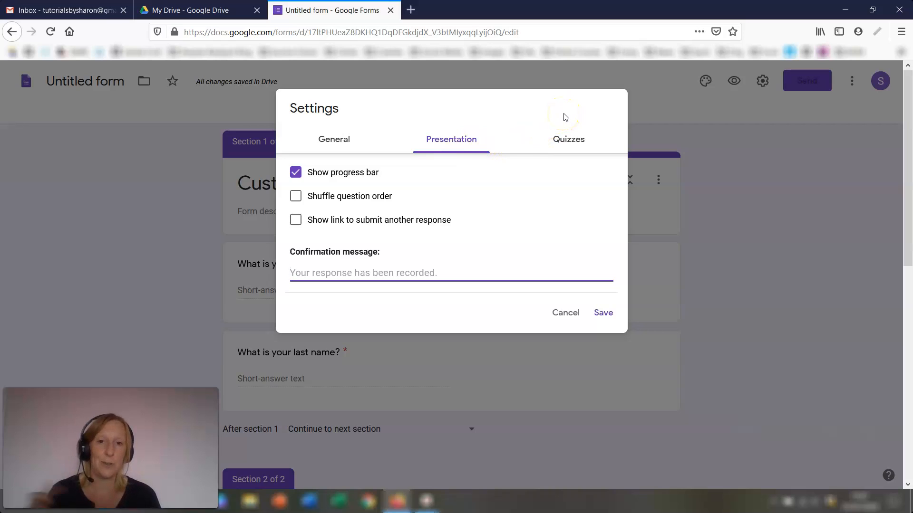
# Try making the form a quiz, switch that off again, and discard the settings changes
pyautogui.click(576, 146)
pyautogui.click(304, 172)
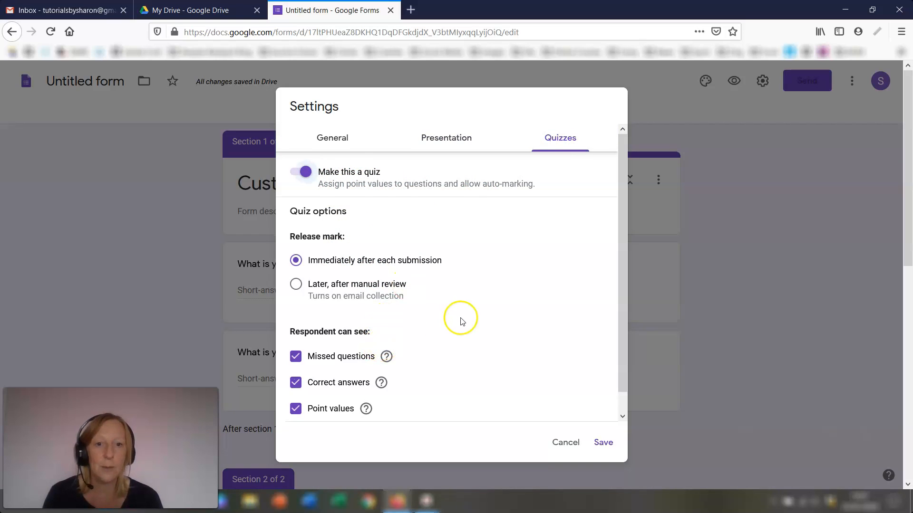
pyautogui.scroll(-1, 479, 317)
pyautogui.scroll(1, 478, 318)
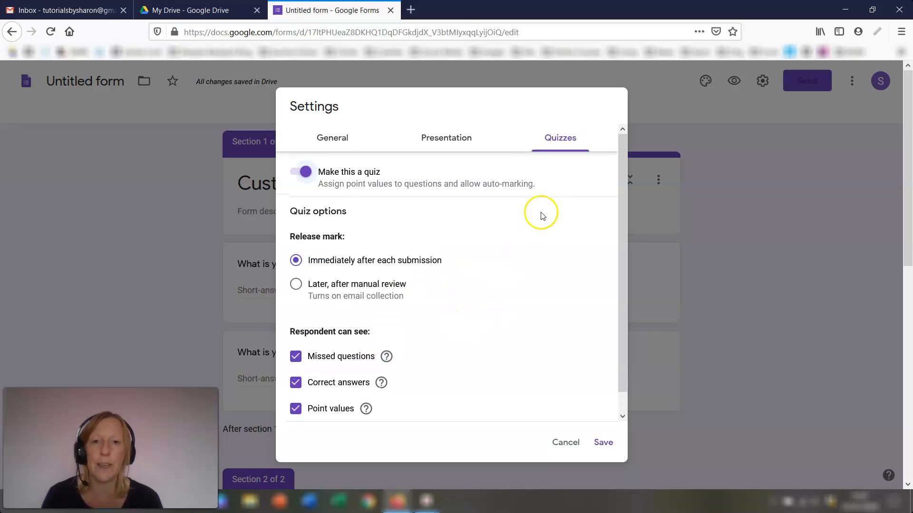
pyautogui.click(305, 173)
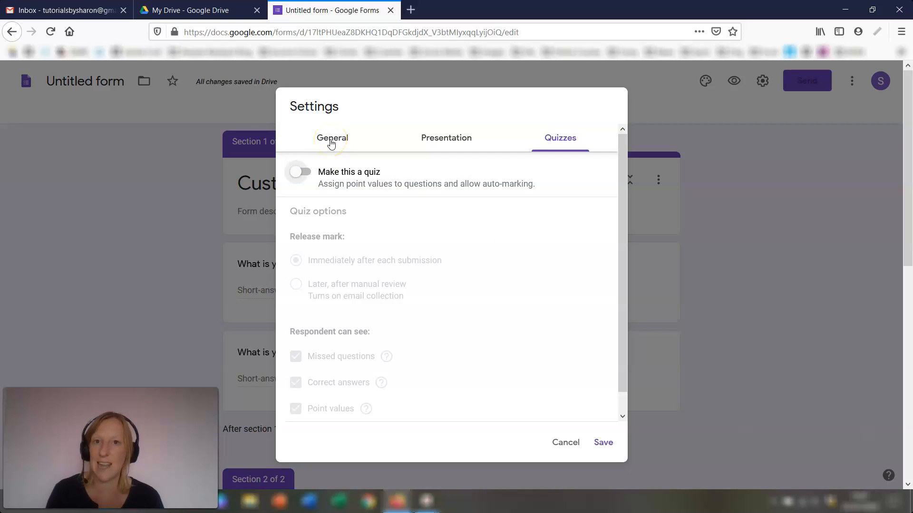
pyautogui.click(331, 139)
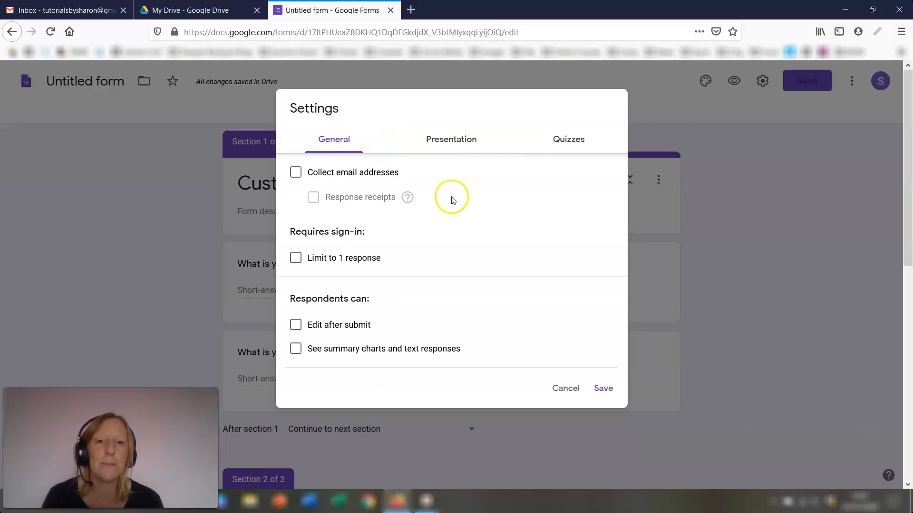
pyautogui.click(566, 388)
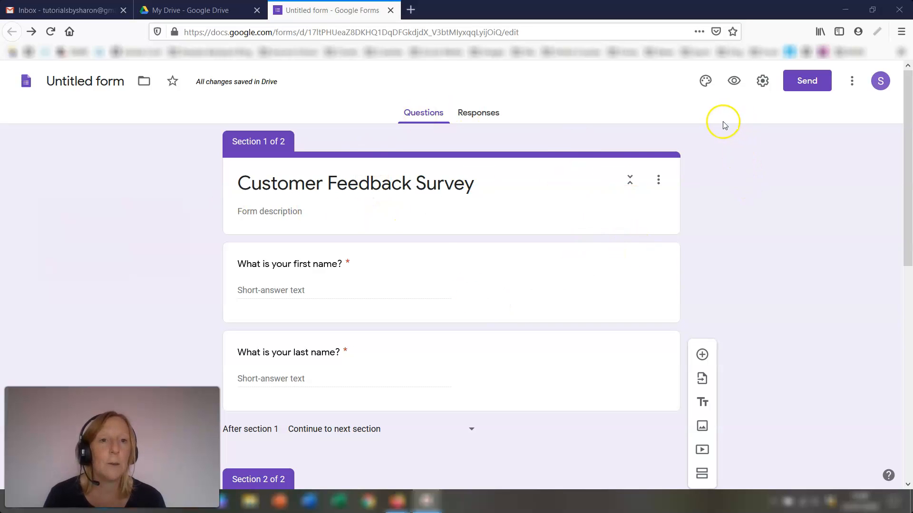
# Set the form's theme colour to red and its background to the second-lightest matching shade
pyautogui.click(705, 82)
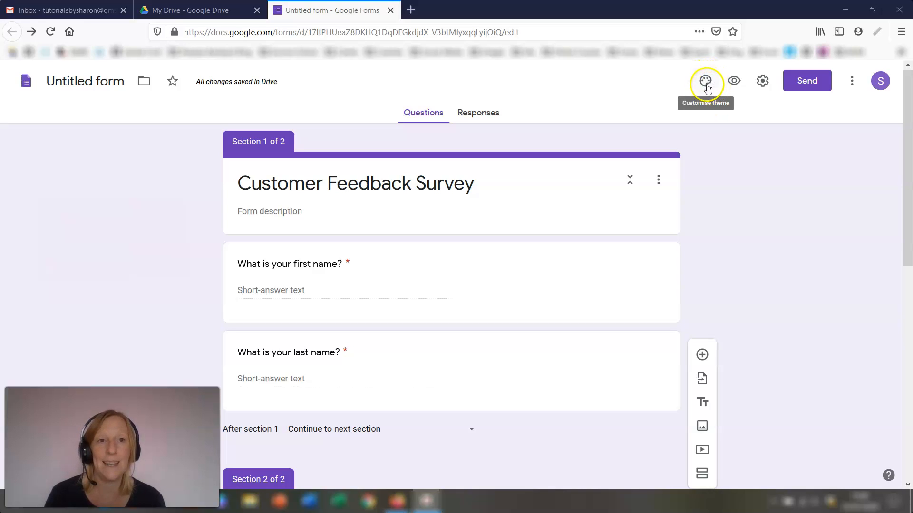
pyautogui.click(706, 84)
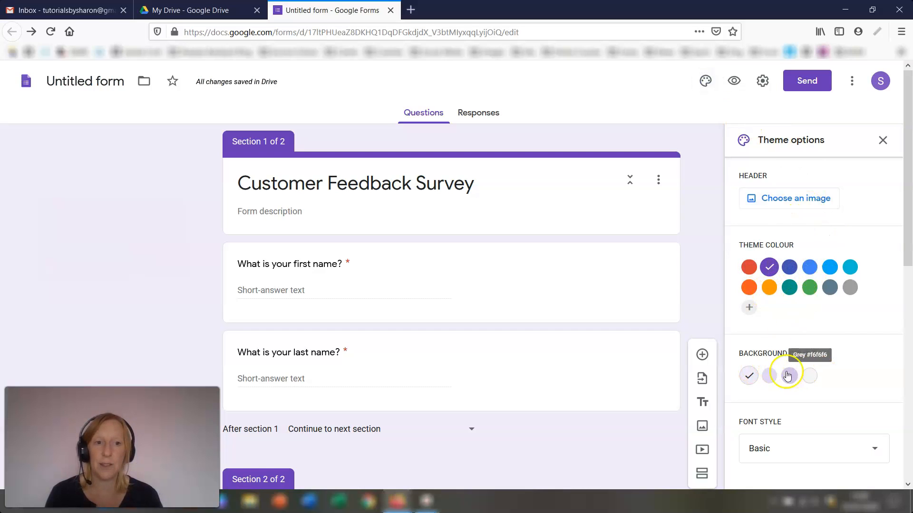
pyautogui.click(749, 268)
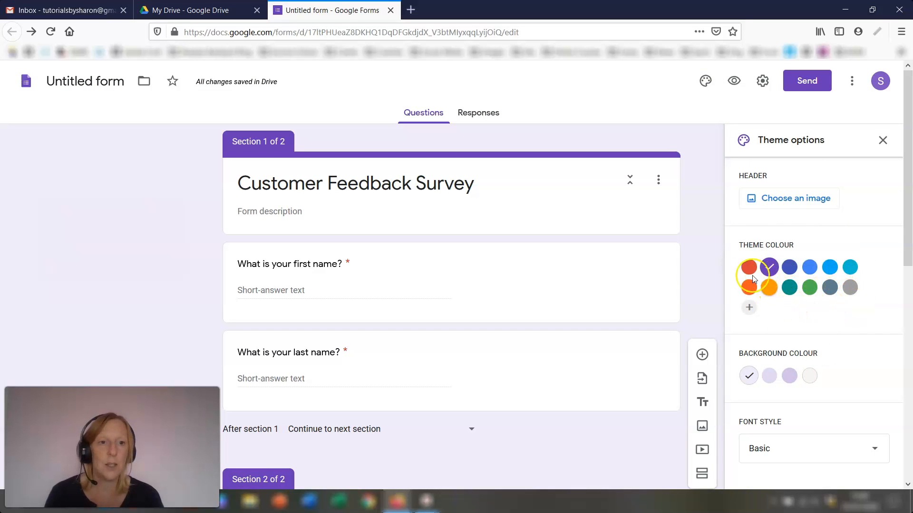
pyautogui.click(770, 377)
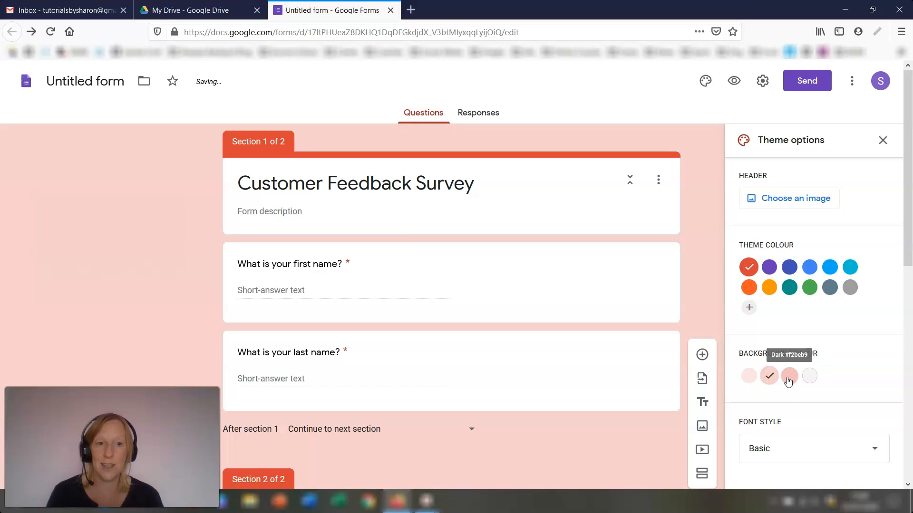
# Try other background shades for the red theme, and try blue and orange as the form's theme colour
pyautogui.click(787, 376)
pyautogui.click(777, 377)
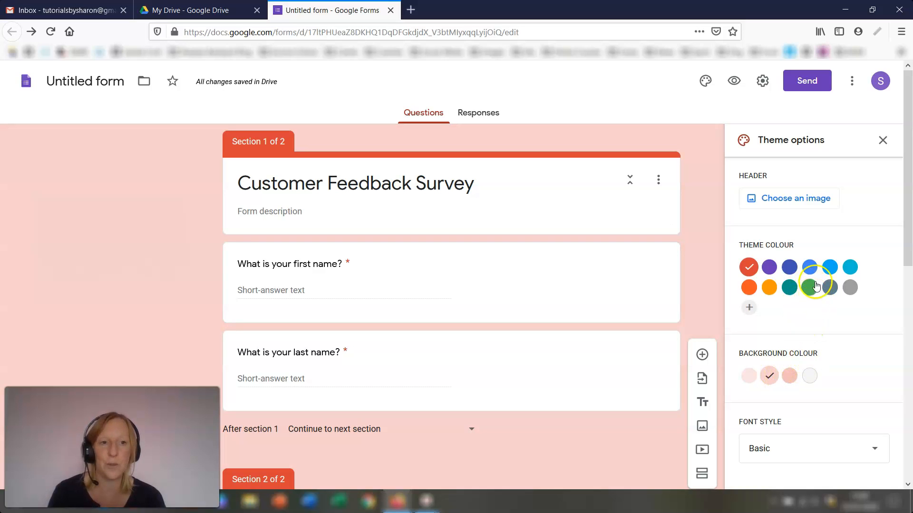
pyautogui.click(829, 267)
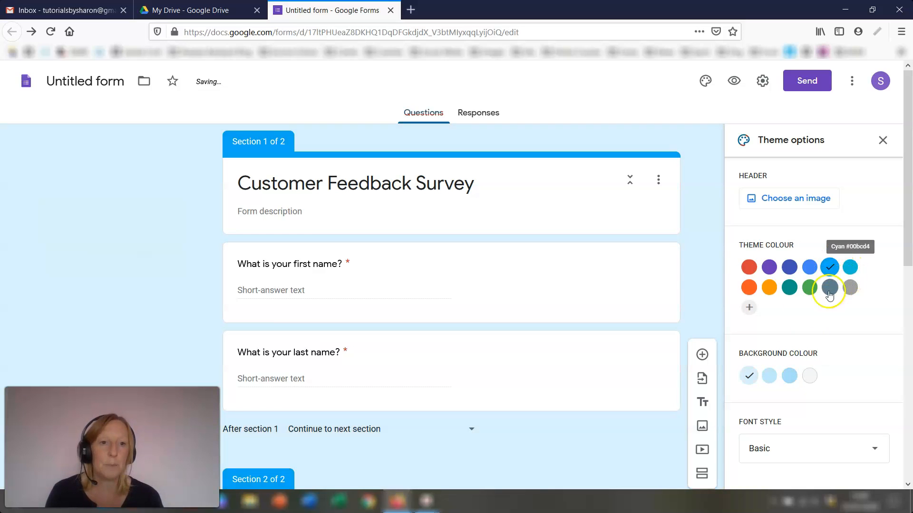
pyautogui.click(768, 288)
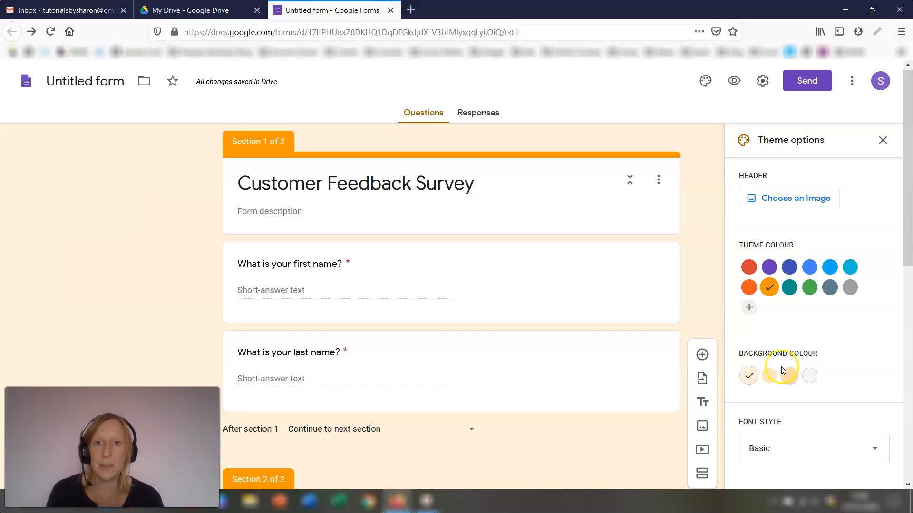
# Insert the Work and School header image of a desk with a notepad, pencil and orange coffee cup
pyautogui.click(783, 199)
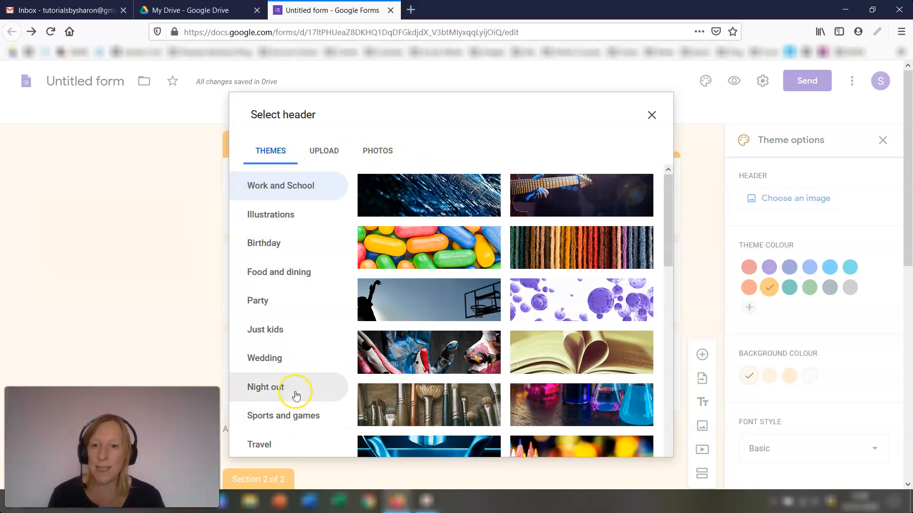
pyautogui.scroll(-5, 286, 270)
pyautogui.scroll(5, 299, 291)
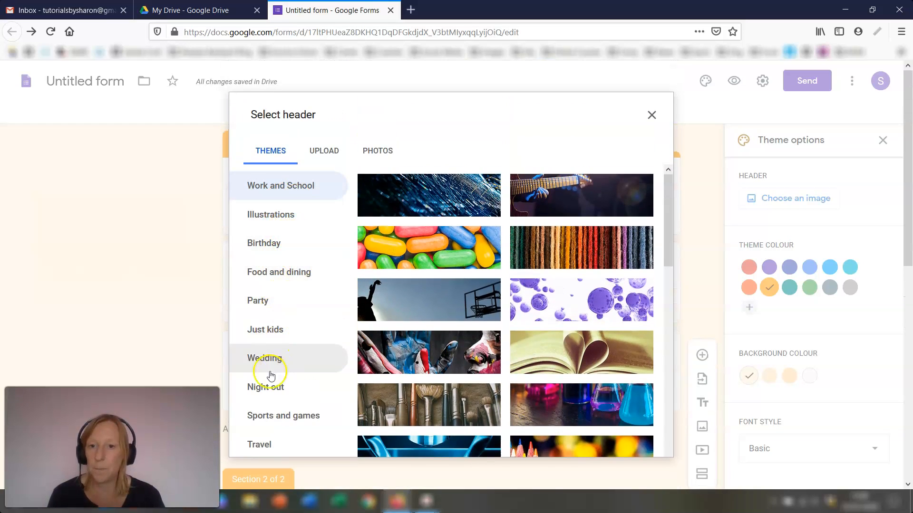
pyautogui.click(325, 153)
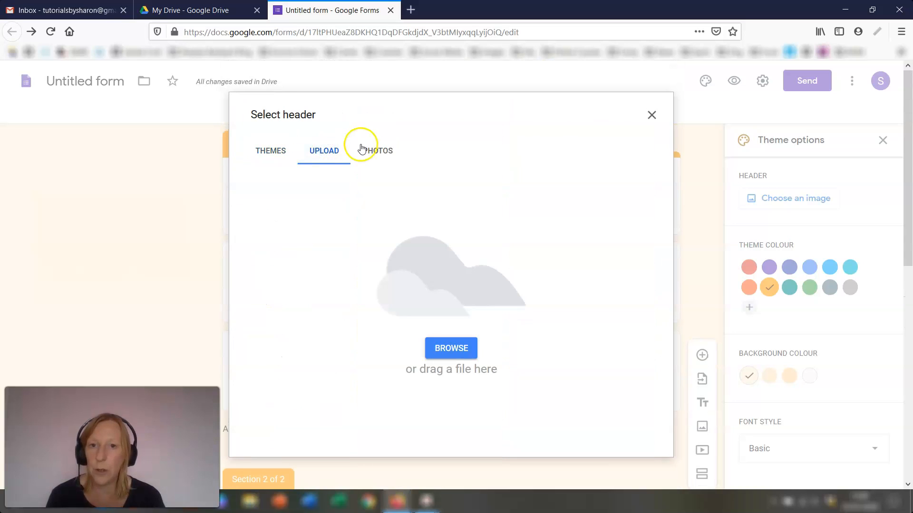
pyautogui.click(369, 153)
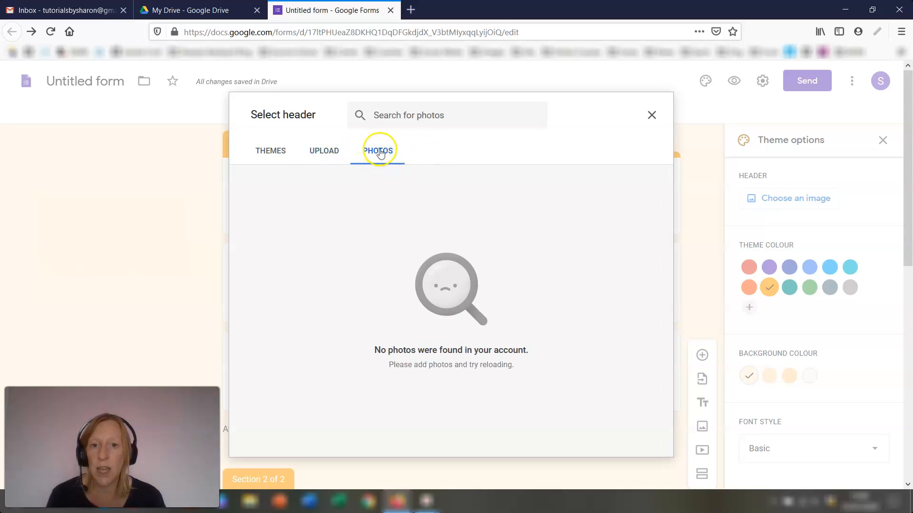
pyautogui.click(275, 151)
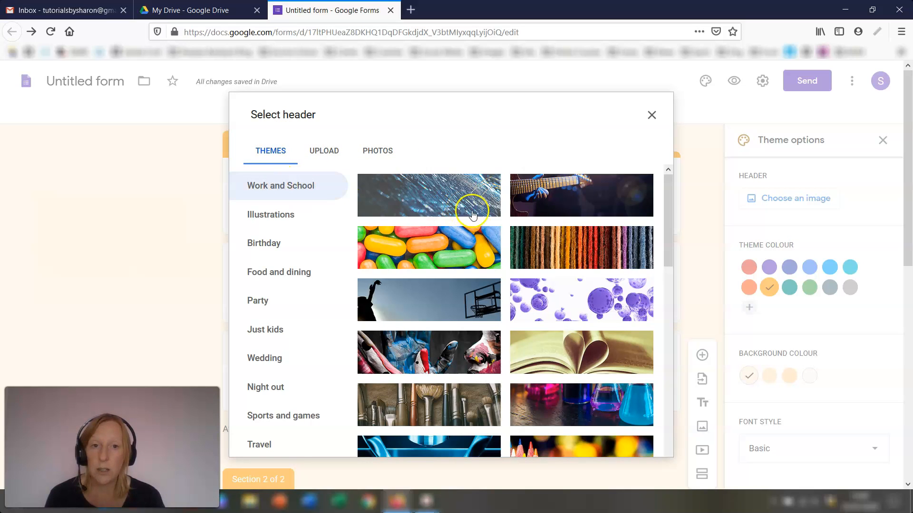
pyautogui.scroll(-1, 561, 256)
pyautogui.scroll(-8, 561, 256)
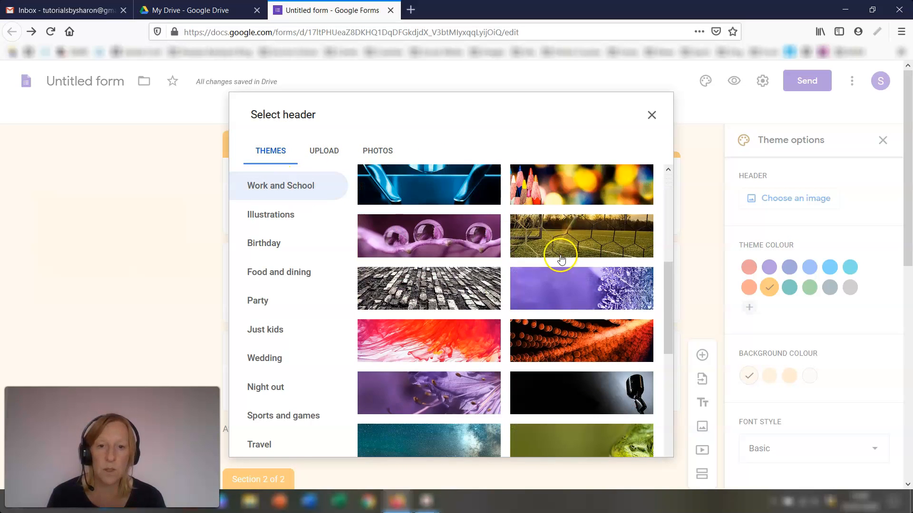
pyautogui.scroll(-3, 570, 264)
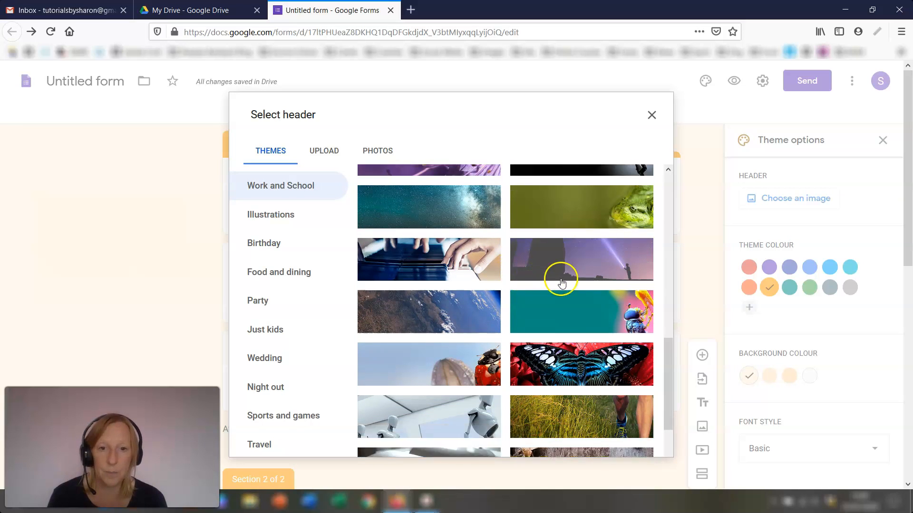
pyautogui.scroll(-4, 559, 285)
pyautogui.scroll(-3, 570, 280)
pyautogui.click(461, 301)
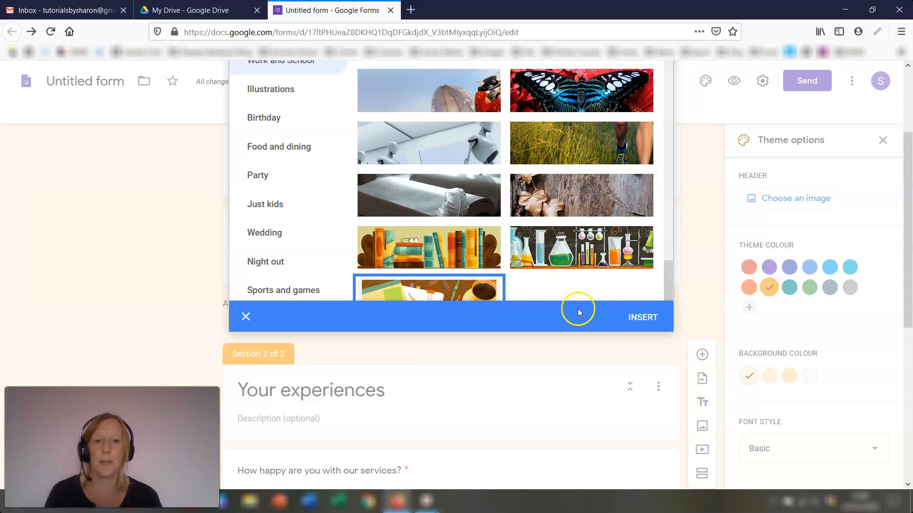
pyautogui.click(643, 317)
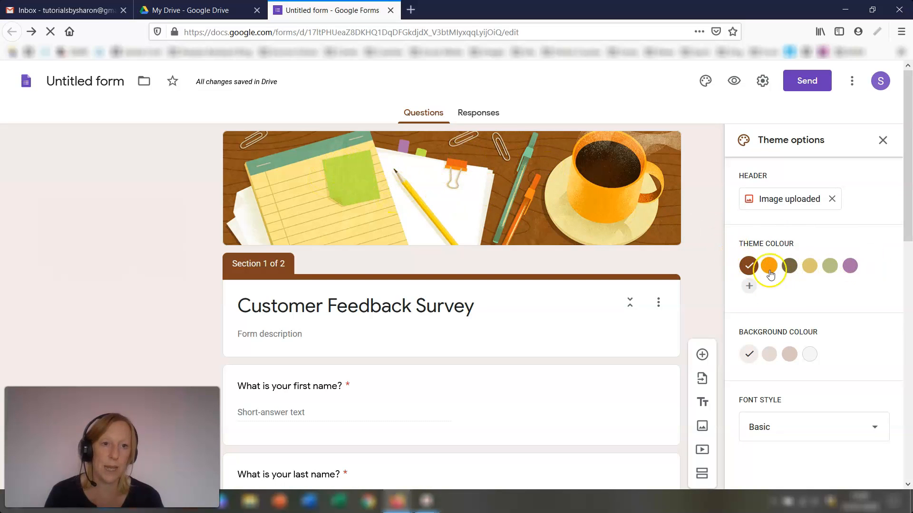
# Compare the green and purple theme colours, set the theme to orange with the second-lightest background shade, and close the theme options
pyautogui.click(829, 265)
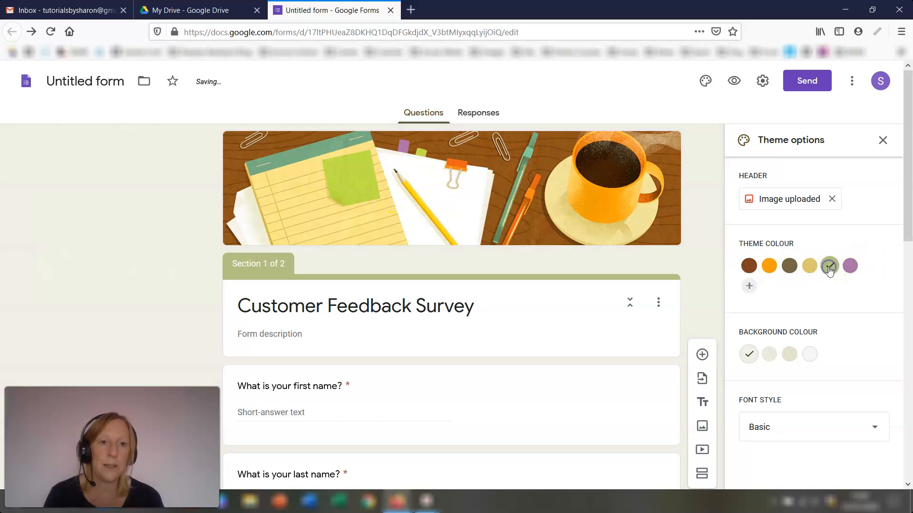
pyautogui.click(788, 357)
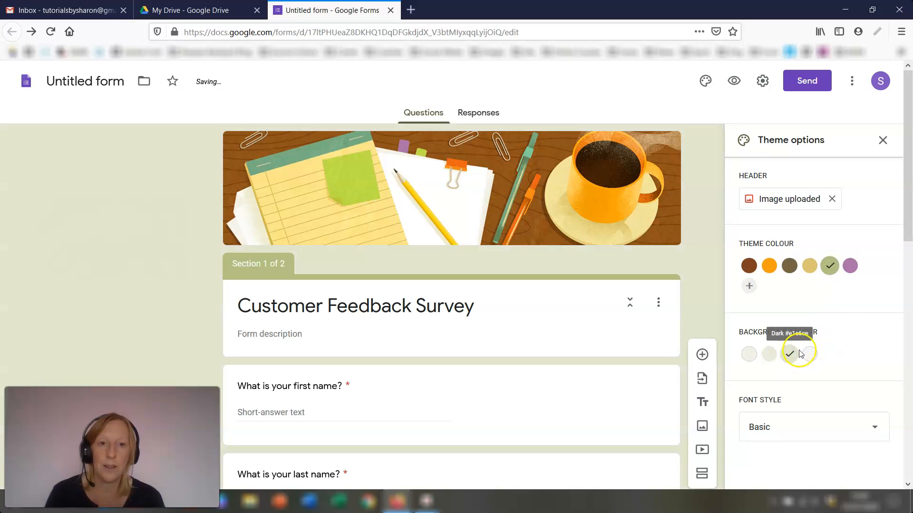
pyautogui.click(849, 266)
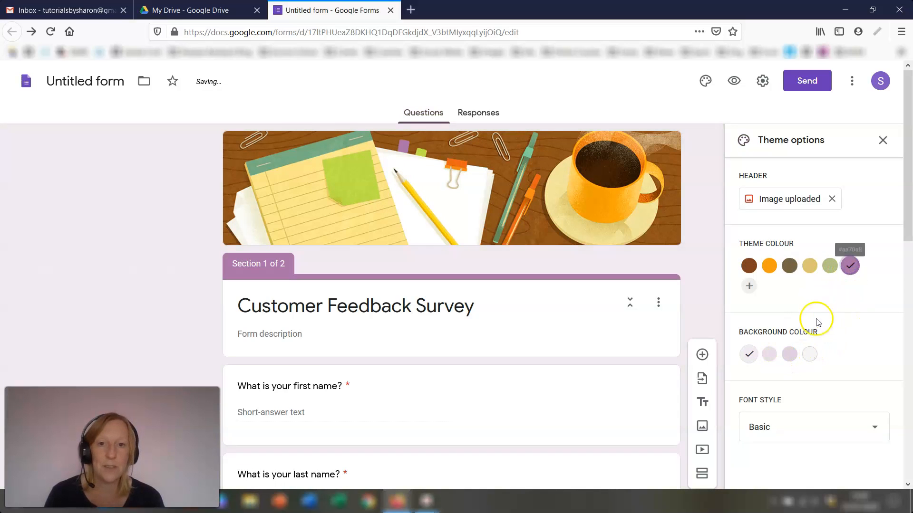
pyautogui.click(789, 354)
pyautogui.click(776, 355)
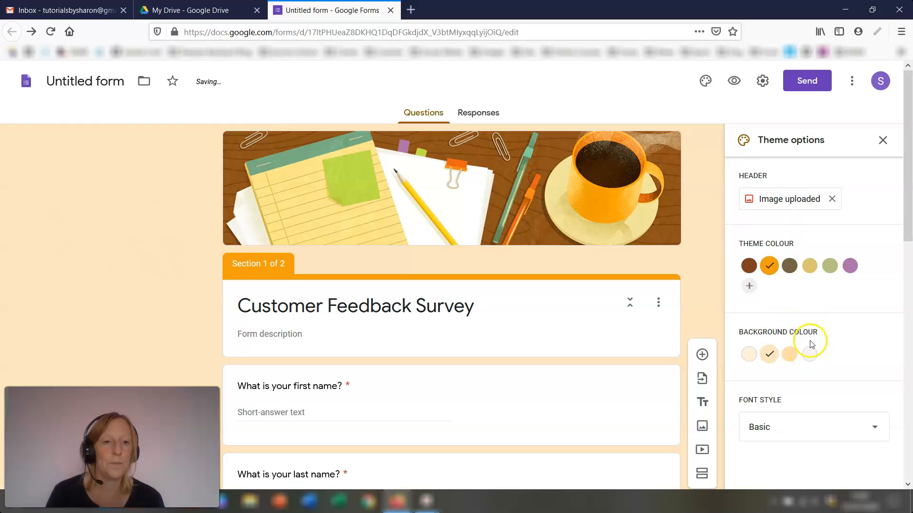
pyautogui.click(883, 141)
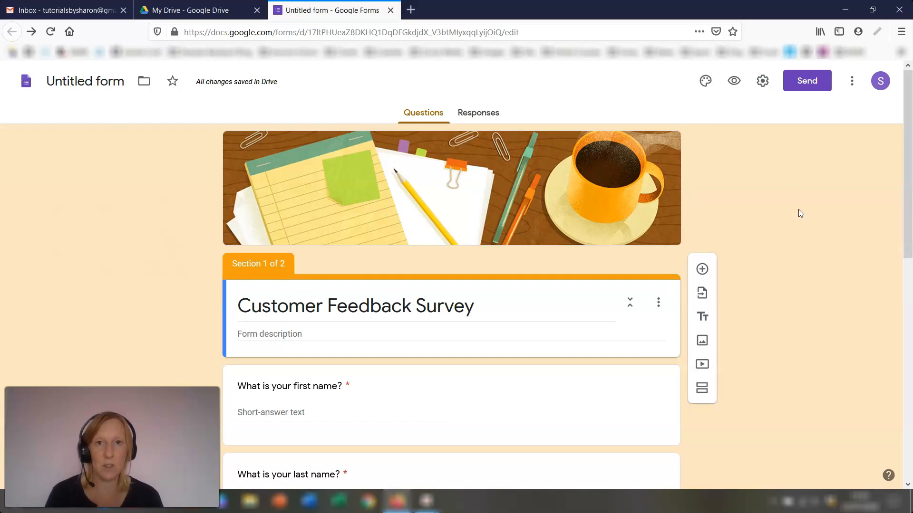
# Review the form's sending options, covering the shareable link with its URL shortened and the embed HTML, without sending the form
pyautogui.click(806, 82)
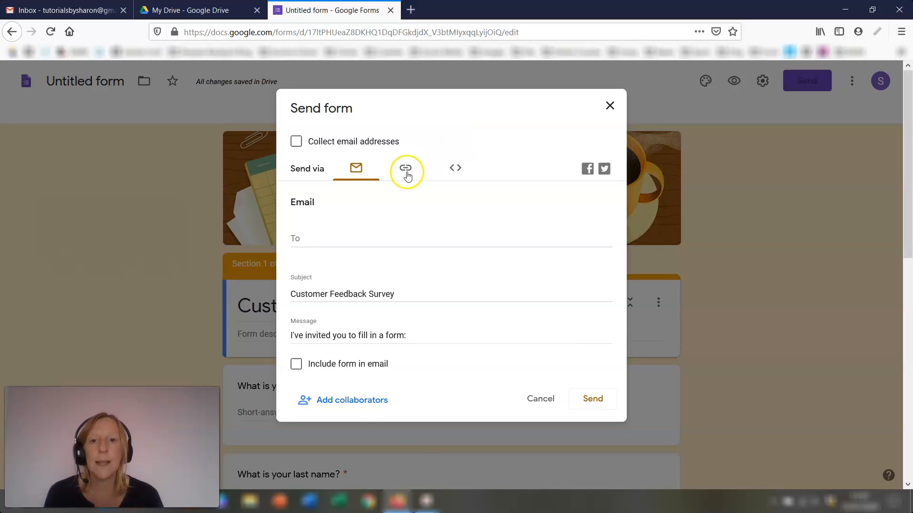
pyautogui.click(406, 171)
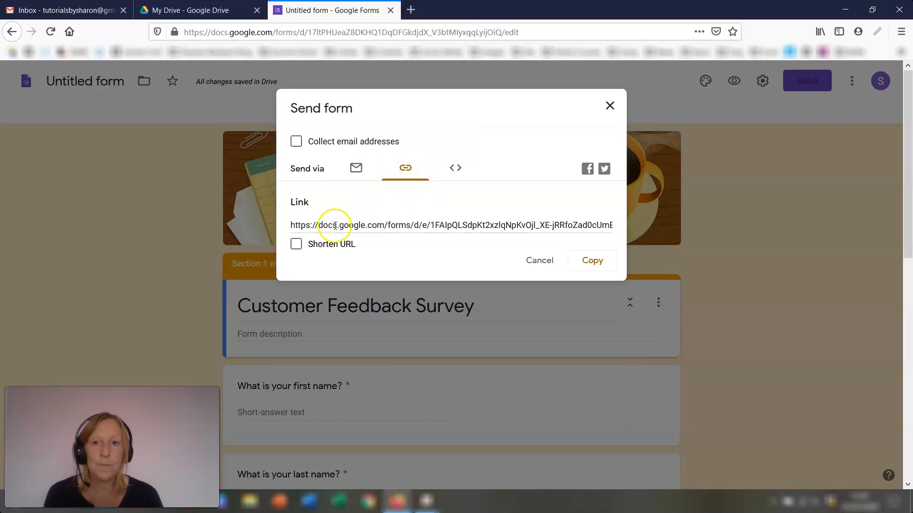
pyautogui.click(314, 228)
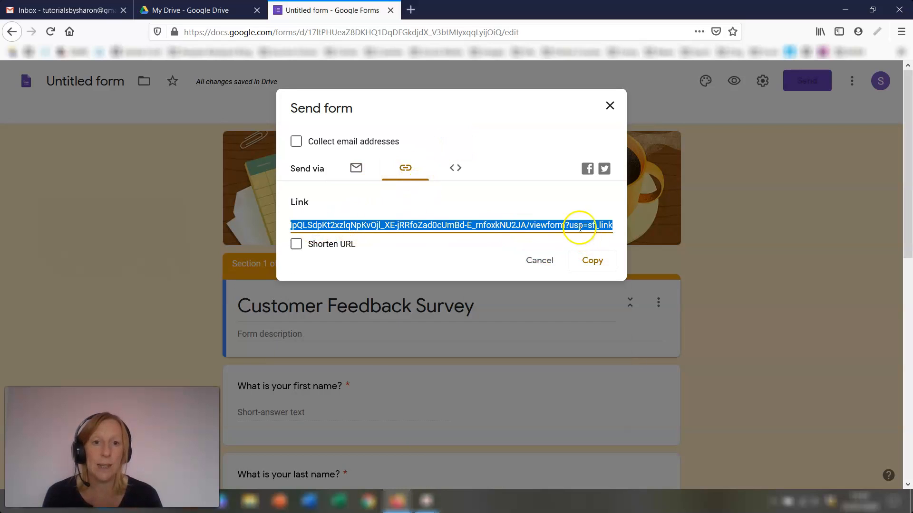
pyautogui.click(343, 207)
pyautogui.click(298, 246)
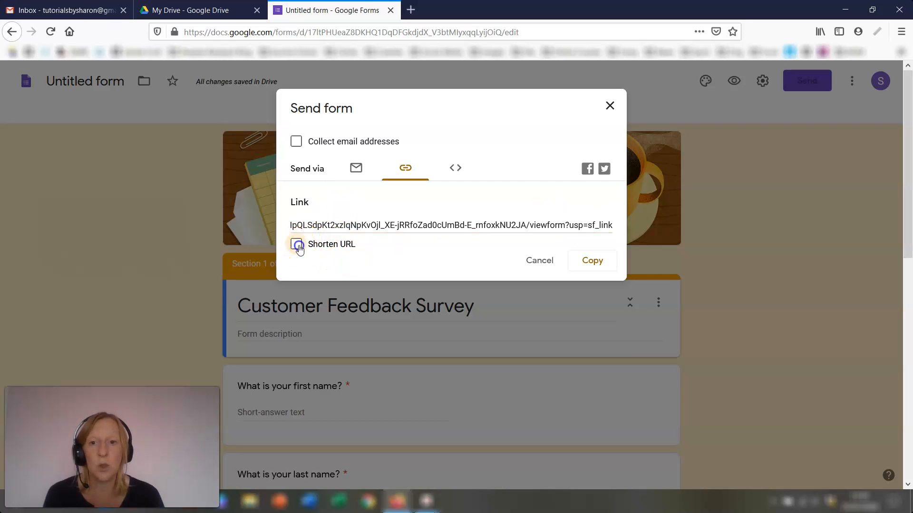
pyautogui.click(385, 226)
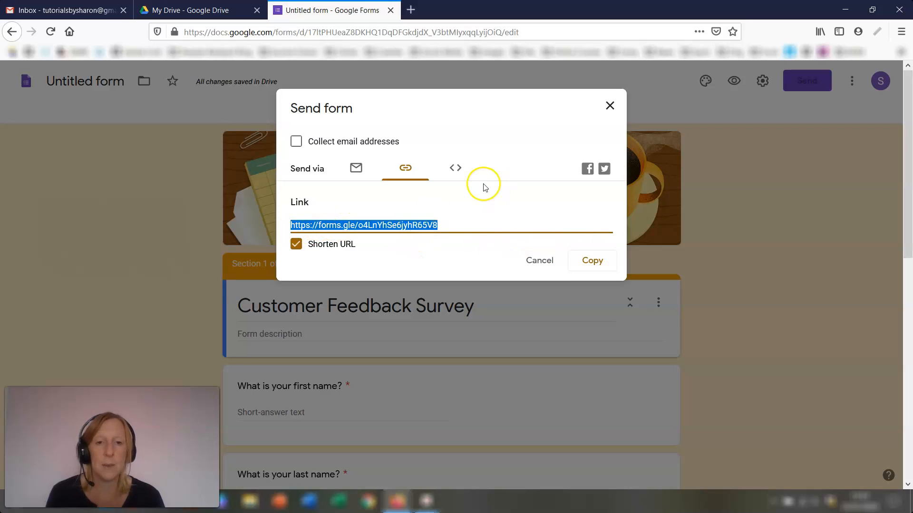
pyautogui.click(457, 171)
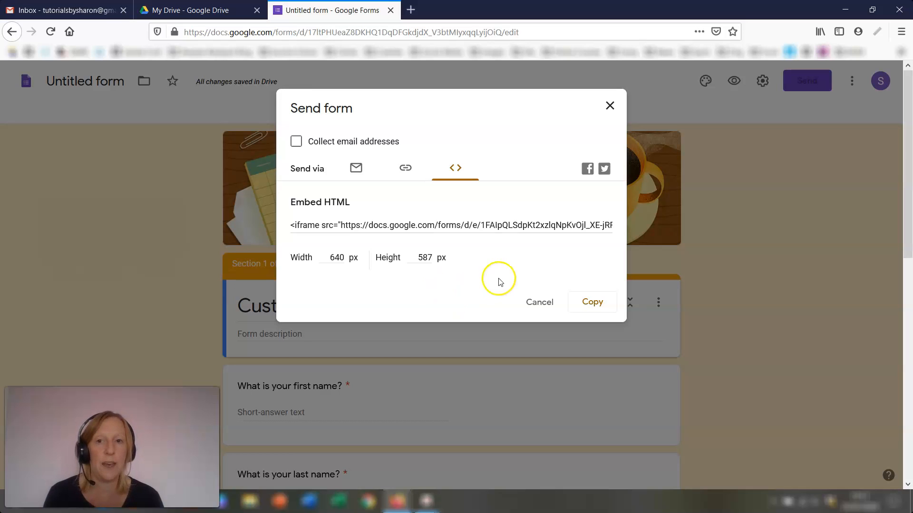
pyautogui.click(748, 165)
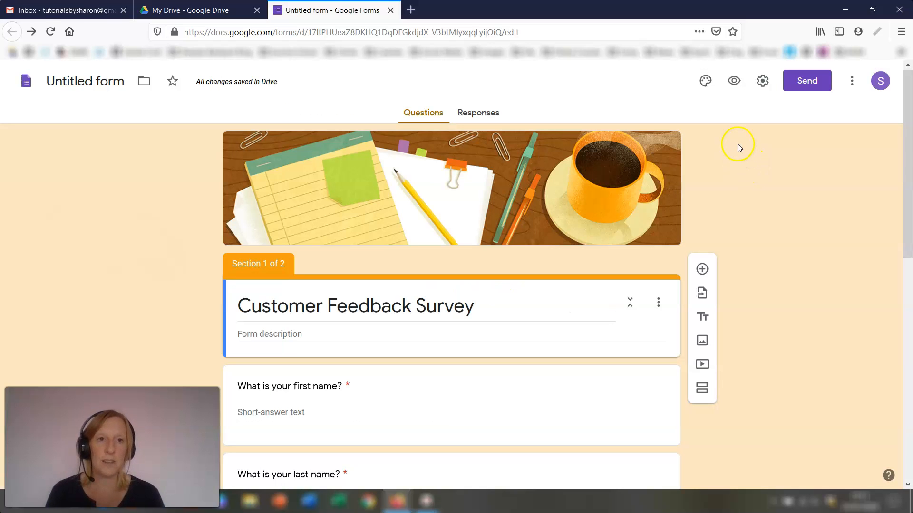
# Preview the form, answer both the first-name and last-name questions with "Test", and continue to the next section
pyautogui.click(735, 81)
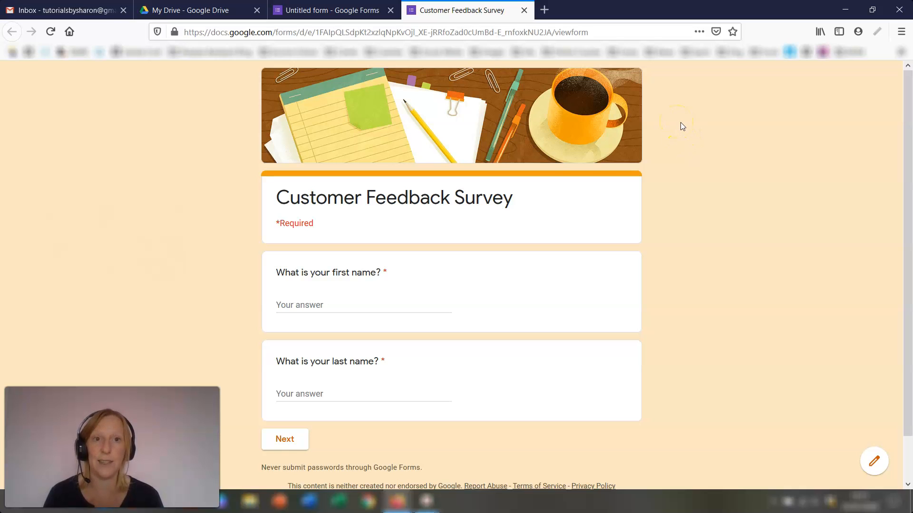
pyautogui.scroll(-2, 680, 122)
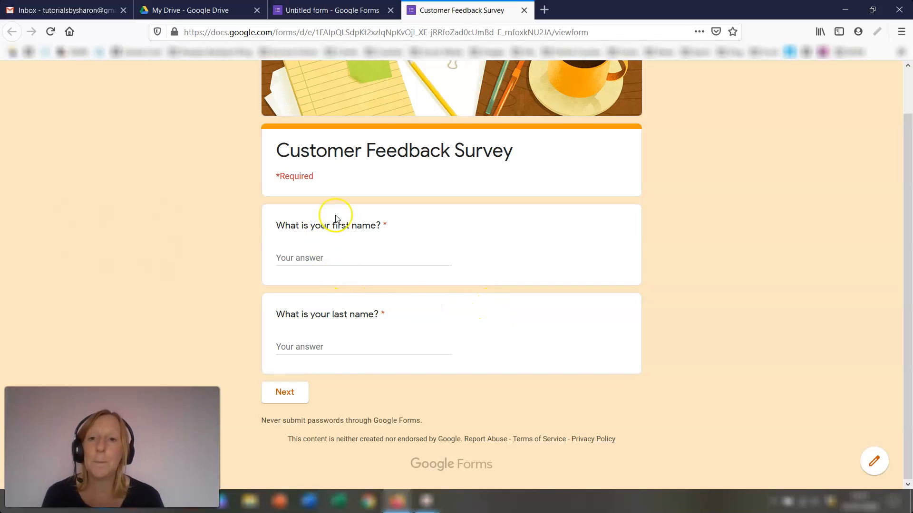
pyautogui.scroll(2, 543, 237)
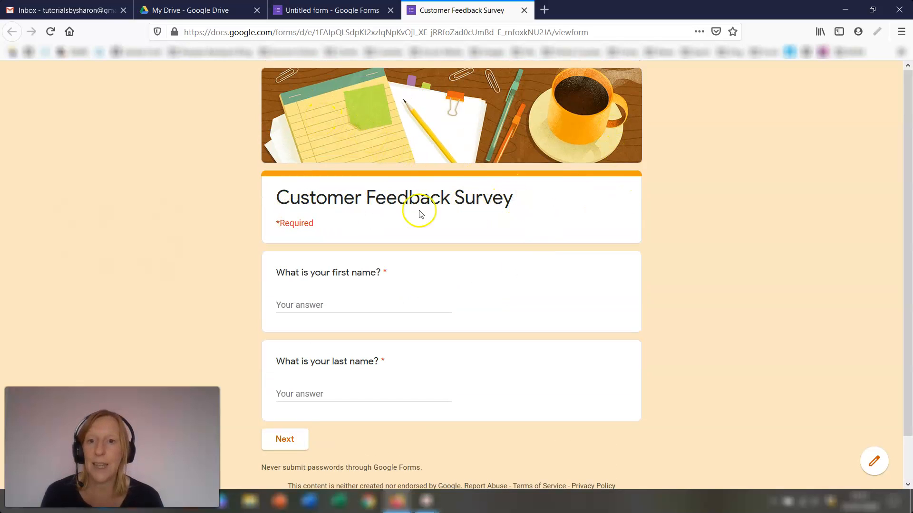
pyautogui.click(316, 229)
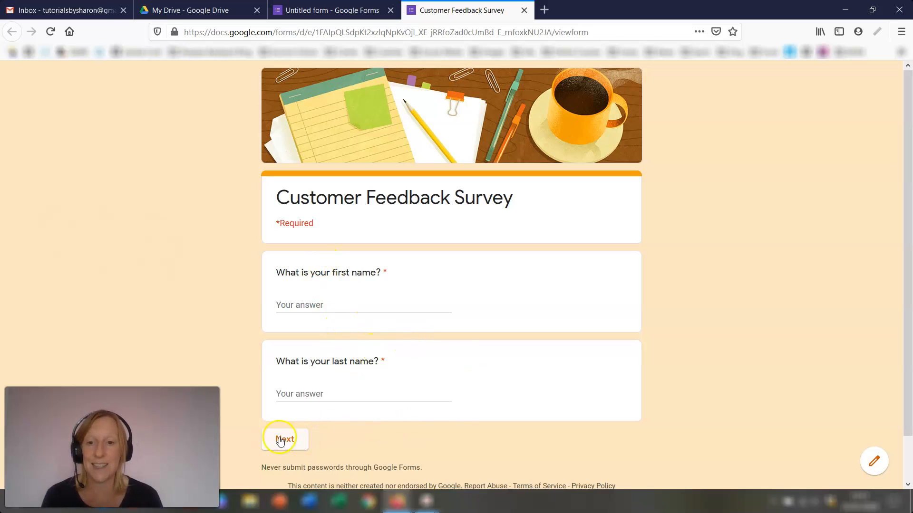
pyautogui.click(298, 306)
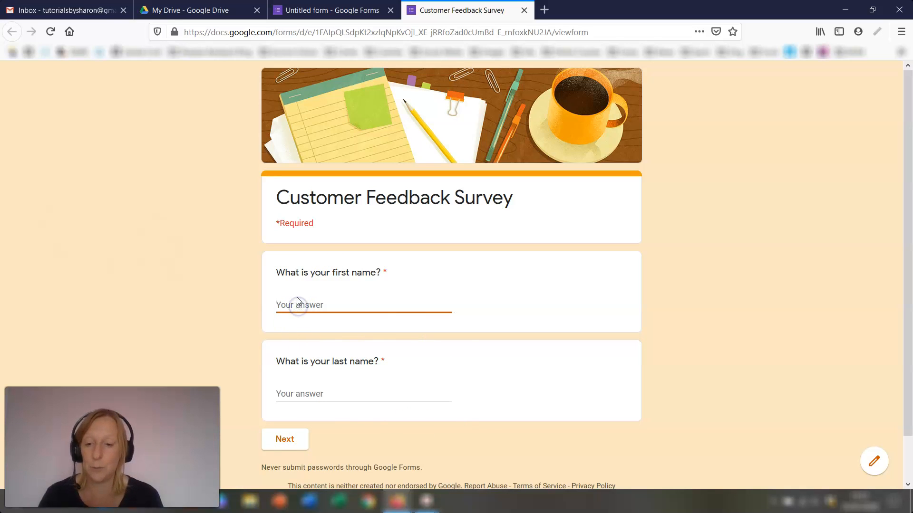
pyautogui.write('Test')
pyautogui.press('Tab')
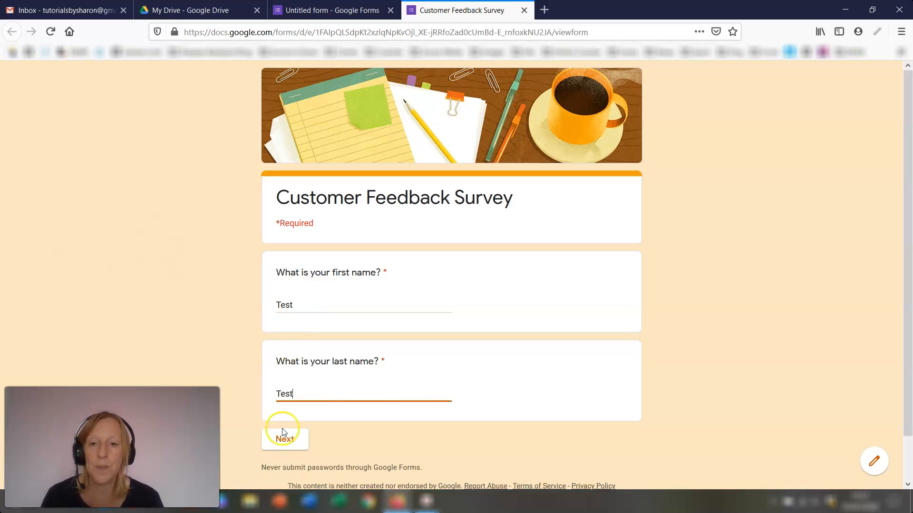
pyautogui.click(285, 440)
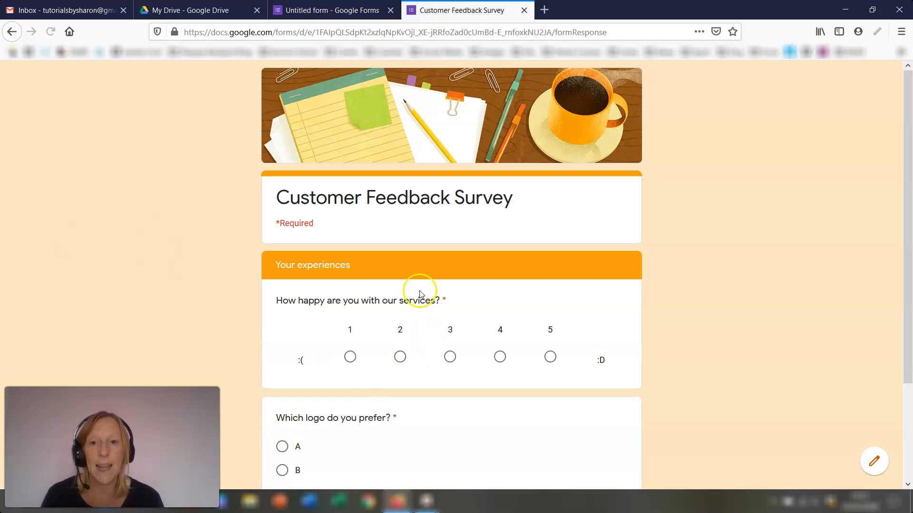
# Submit the test response with a satisfaction rating of 5 and logo B, and close the preview
pyautogui.scroll(-3, 593, 241)
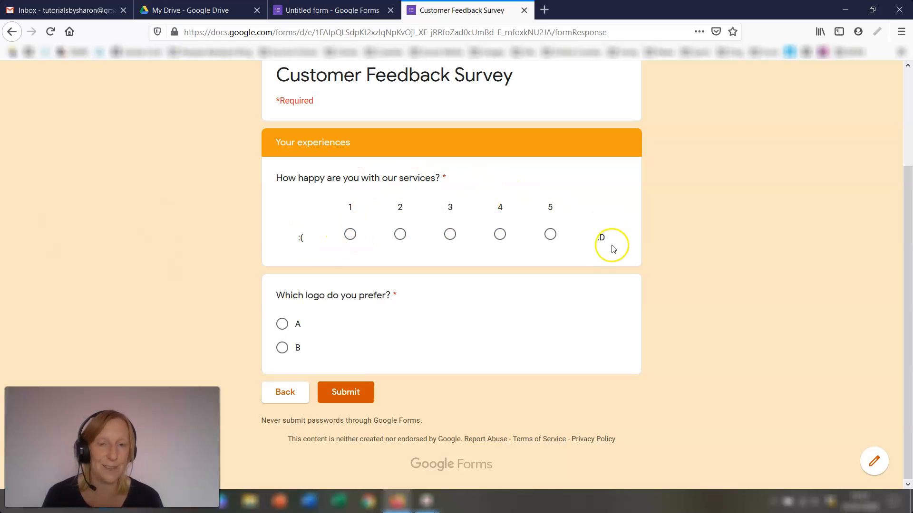
pyautogui.click(550, 235)
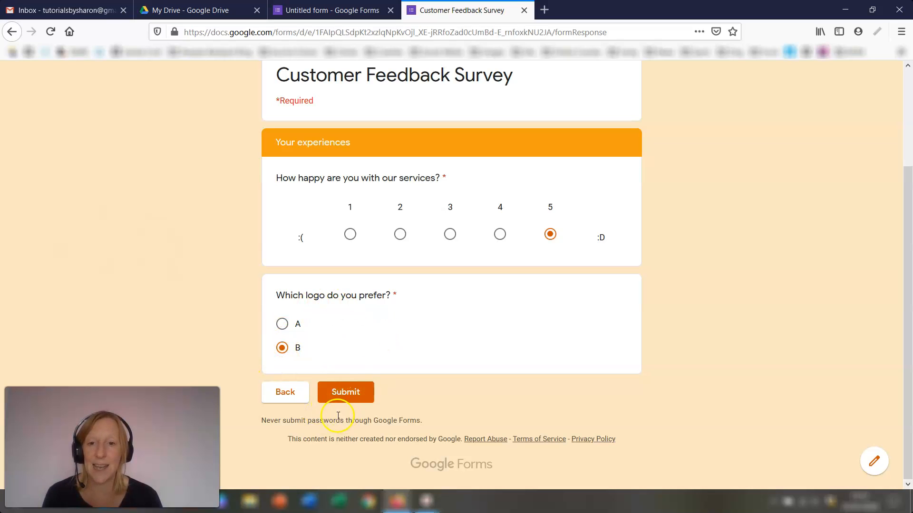
pyautogui.click(343, 392)
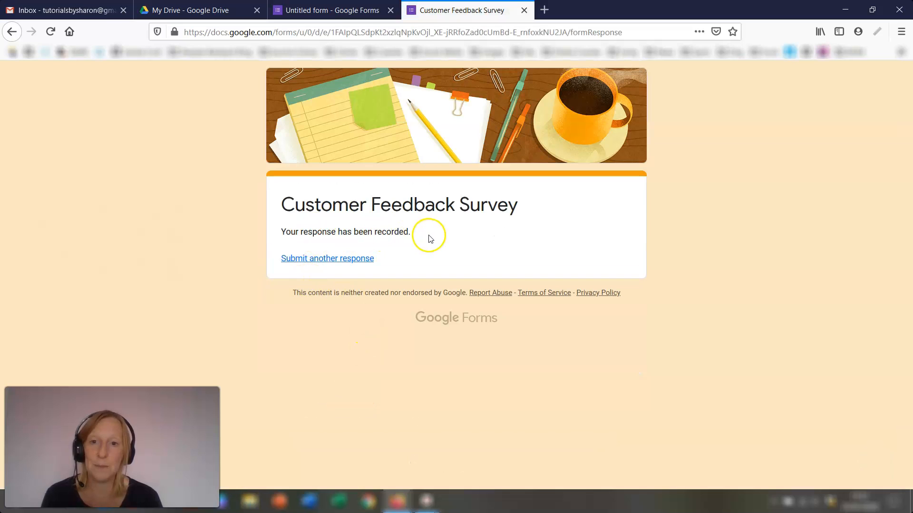
pyautogui.click(524, 10)
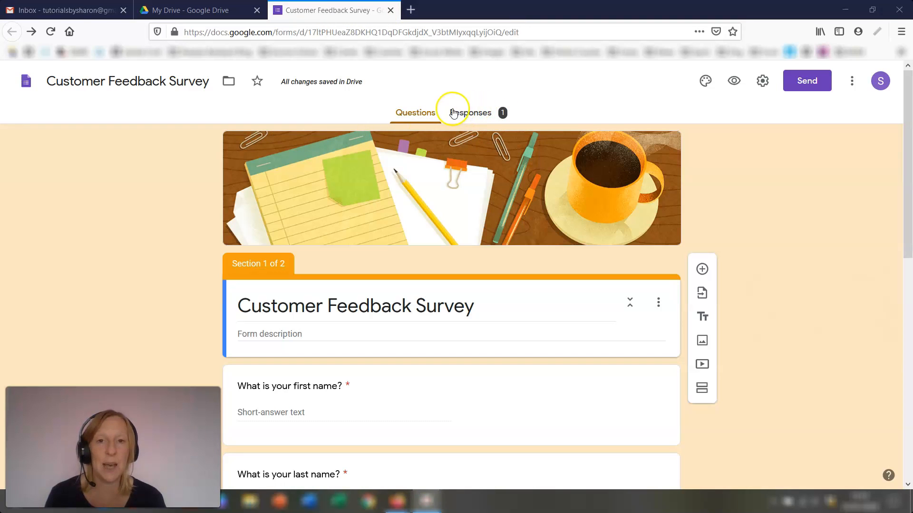
# Review the summary of the survey responses, covering the name answers, the satisfaction chart and the logo preference chart
pyautogui.click(473, 114)
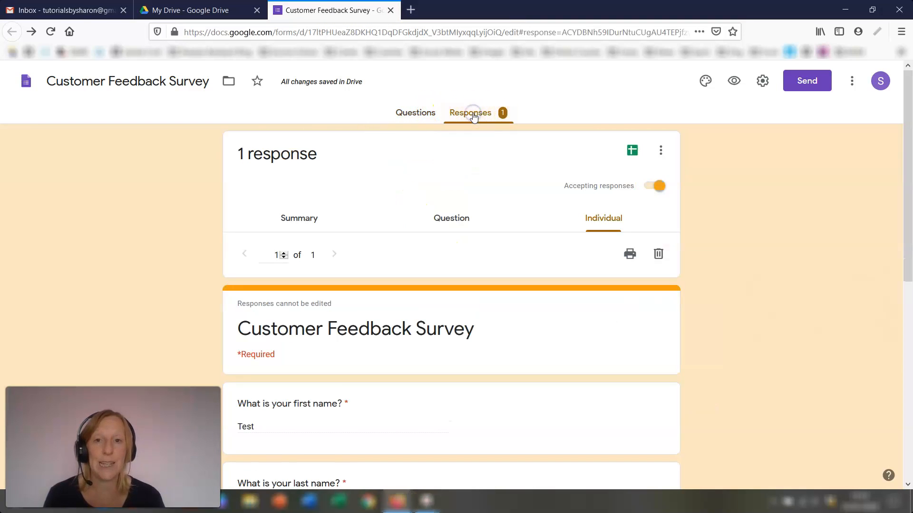
pyautogui.click(300, 218)
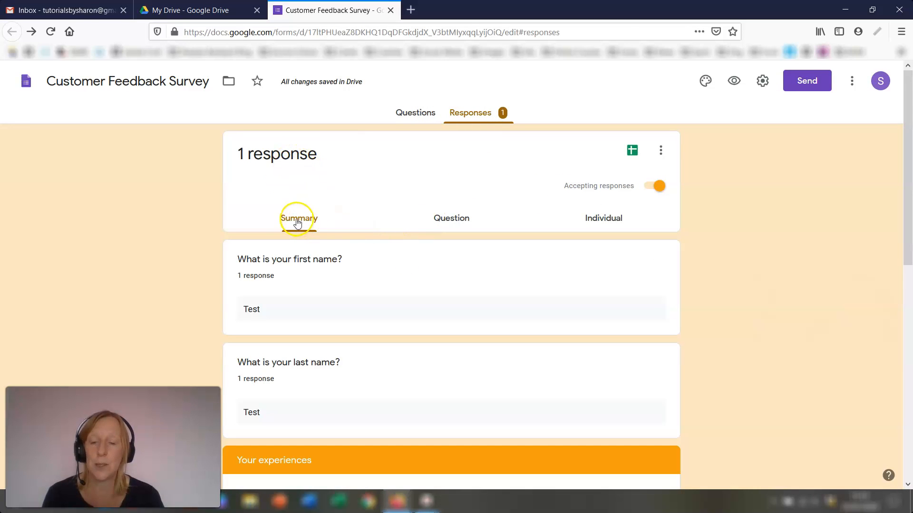
pyautogui.scroll(-5, 234, 269)
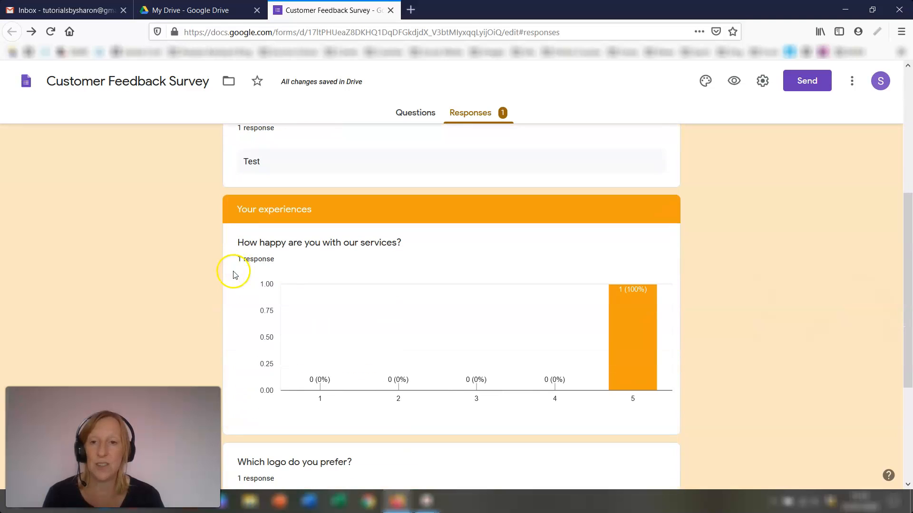
pyautogui.scroll(-4, 245, 269)
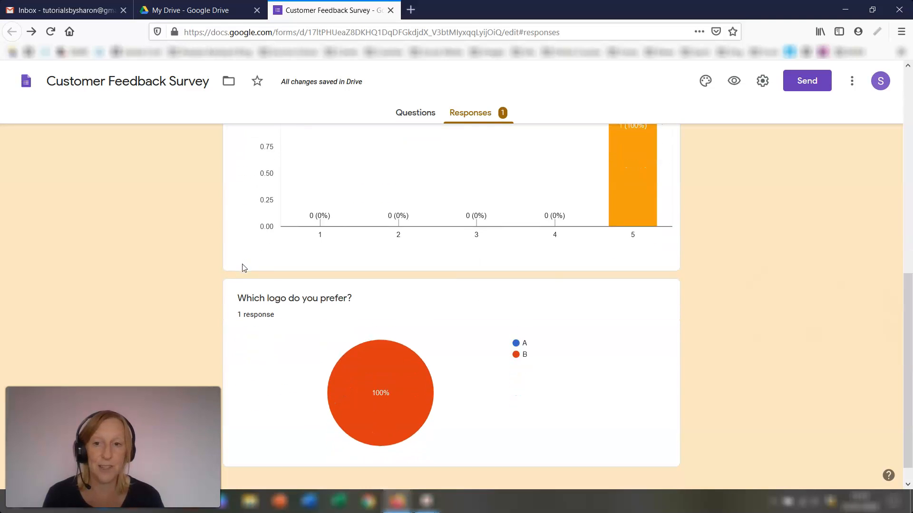
pyautogui.moveTo(405, 397)
pyautogui.scroll(10, 408, 342)
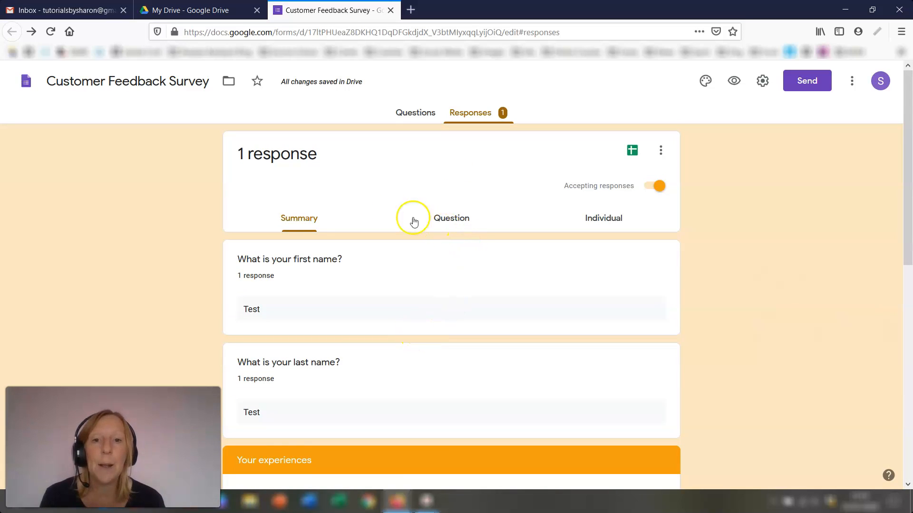
# Review the responses question by question, from the first name through to "How happy are you with our services?"
pyautogui.click(446, 220)
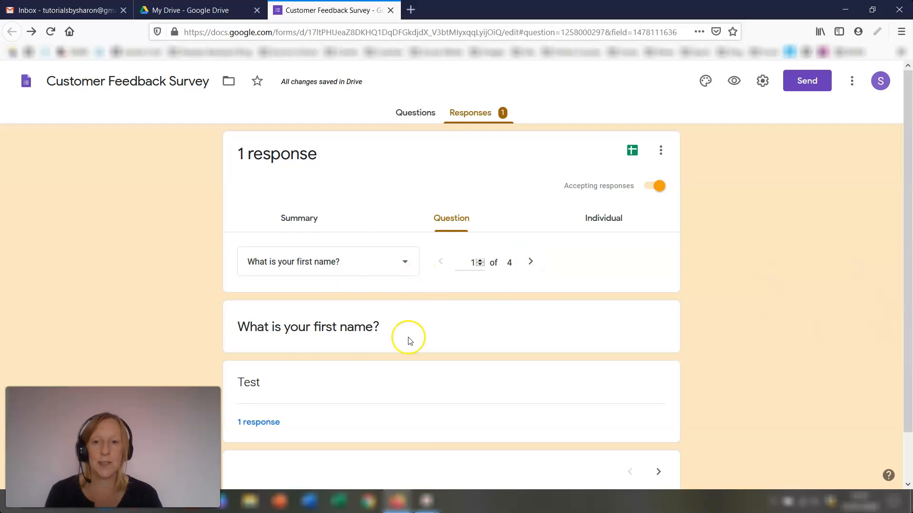
pyautogui.scroll(-2, 347, 354)
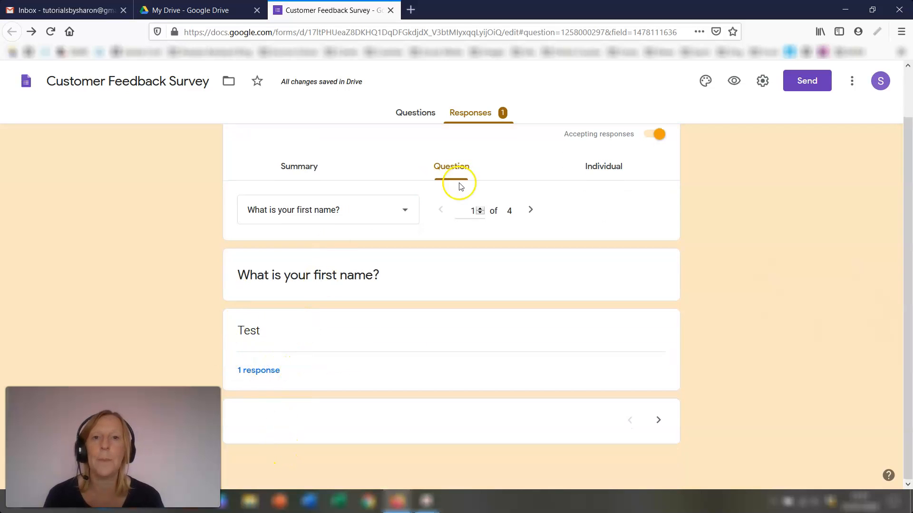
pyautogui.scroll(2, 514, 223)
pyautogui.click(530, 261)
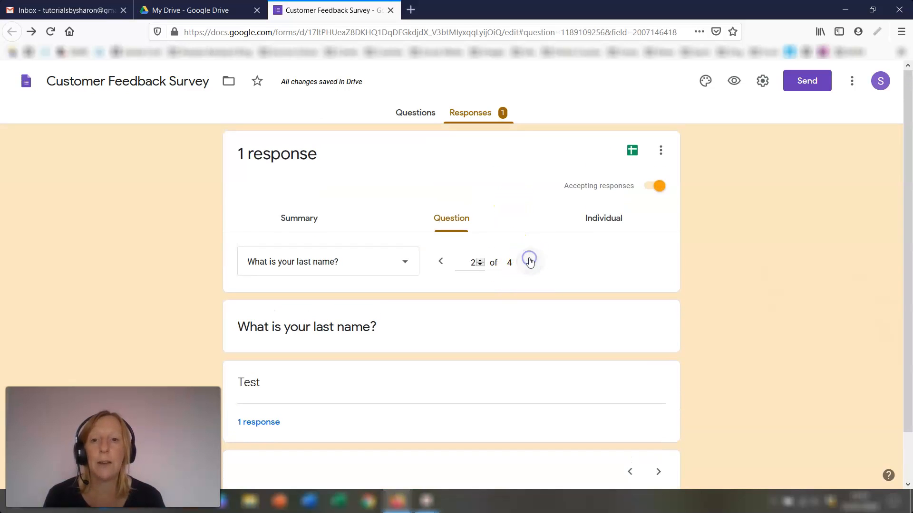
pyautogui.click(530, 262)
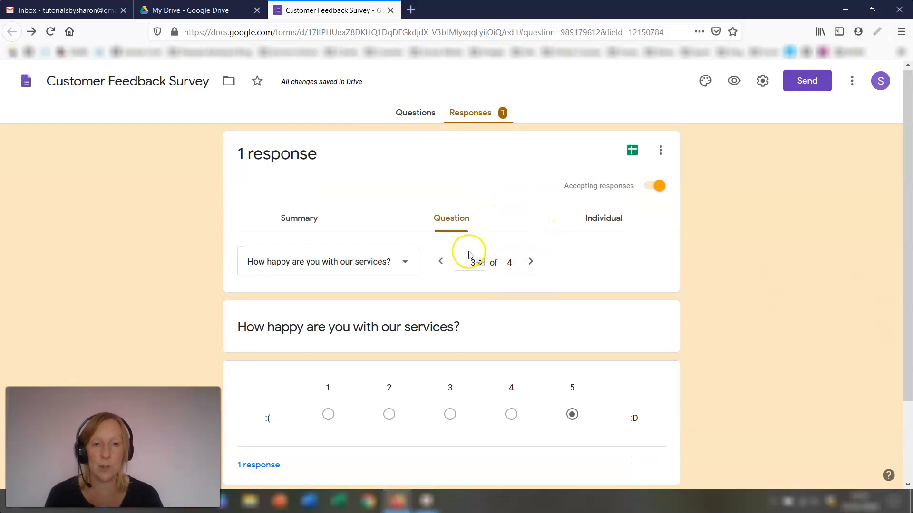
# Look over the individual response to the survey, and return to the response summary
pyautogui.click(600, 218)
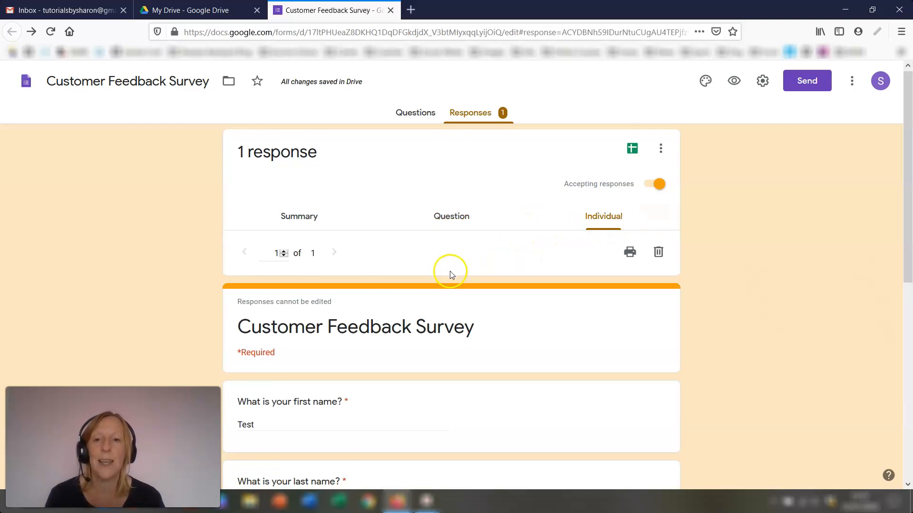
pyautogui.scroll(-3, 450, 271)
pyautogui.scroll(1, 453, 272)
pyautogui.scroll(3, 456, 272)
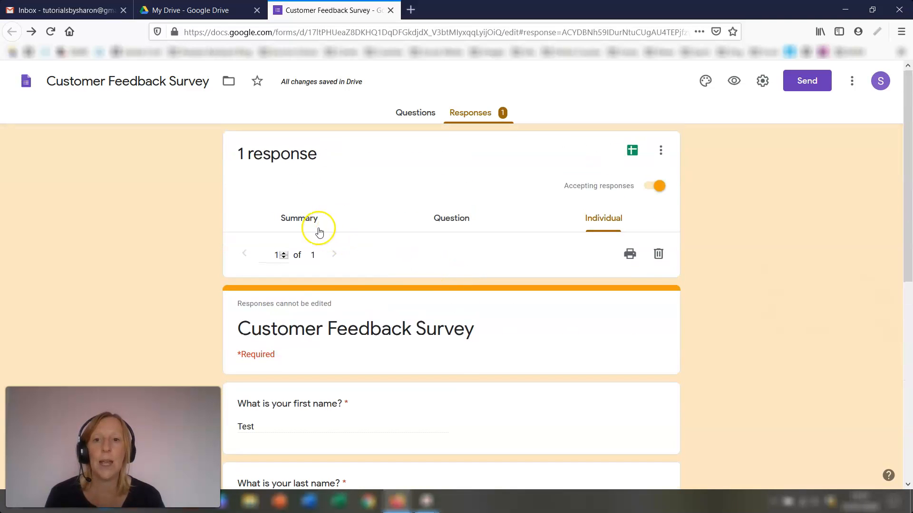
pyautogui.click(299, 220)
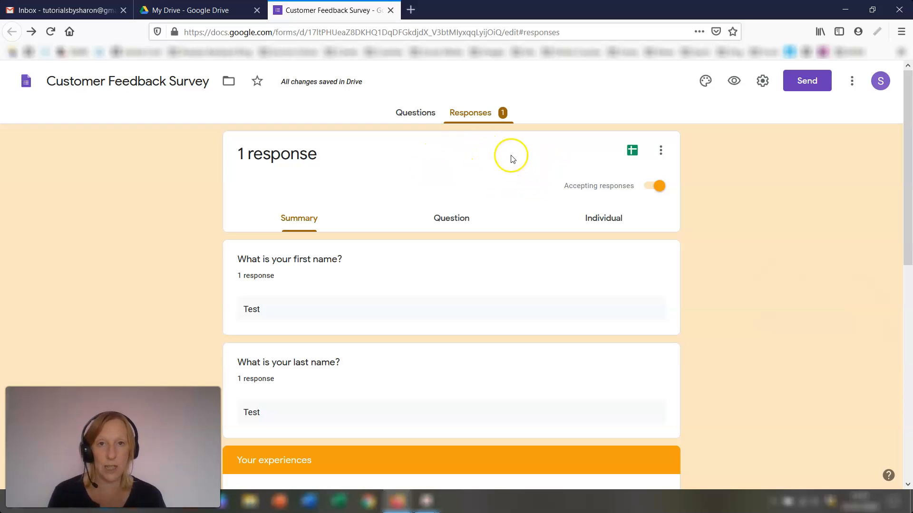
# View the responses in the linked spreadsheet, examine the timestamp, answers and question headings in rows 1 and 2, and close the spreadsheet
pyautogui.click(631, 150)
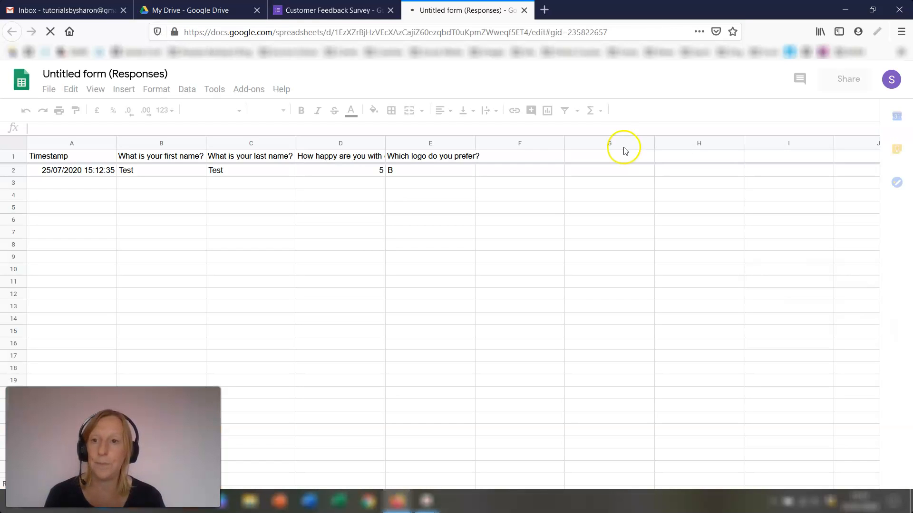
pyautogui.click(65, 173)
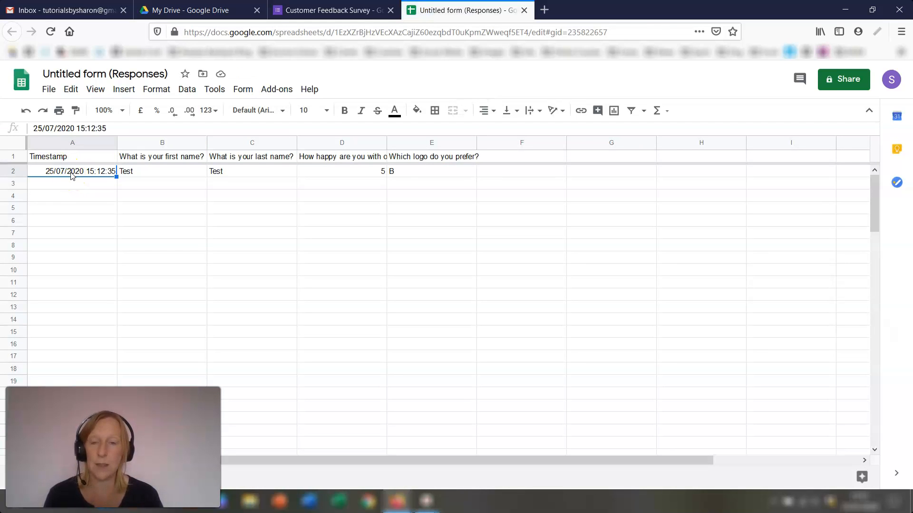
pyautogui.click(86, 176)
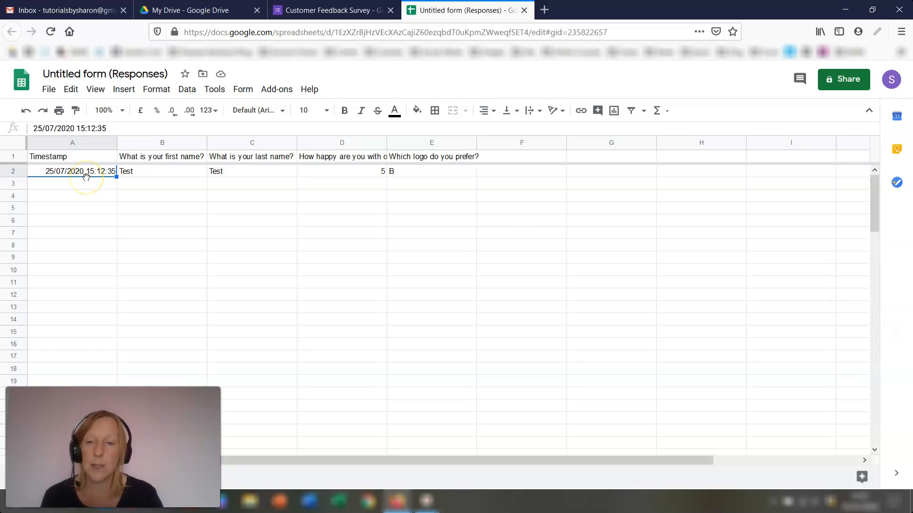
pyautogui.press('Right')
pyautogui.press('Right')
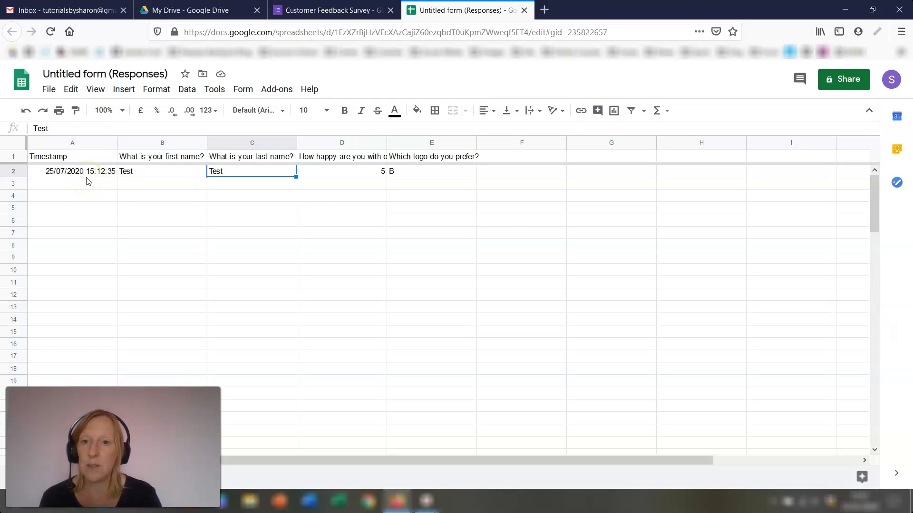
pyautogui.press('Up')
pyautogui.press('Left')
pyautogui.press('Right')
pyautogui.press('Right')
pyautogui.press('Right')
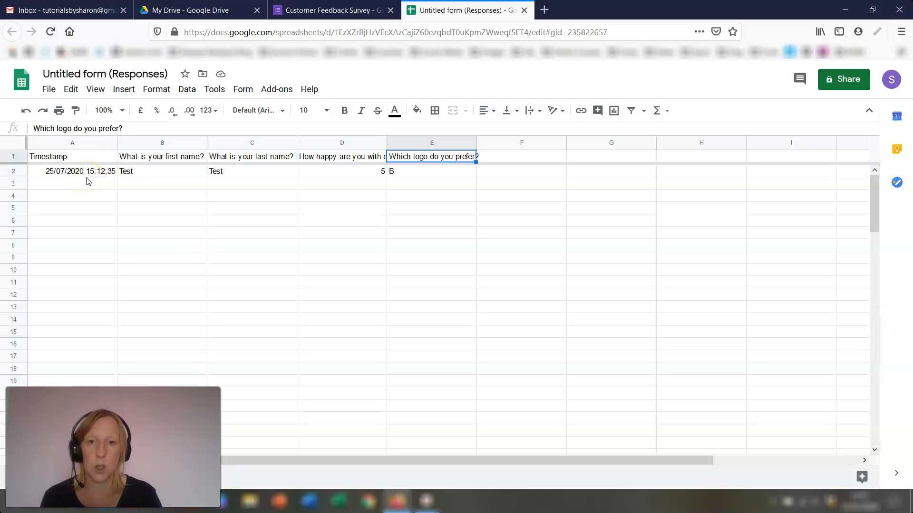
pyautogui.press('Down')
pyautogui.press('Left')
pyautogui.press('Left')
pyautogui.press('Left')
pyautogui.press('Left')
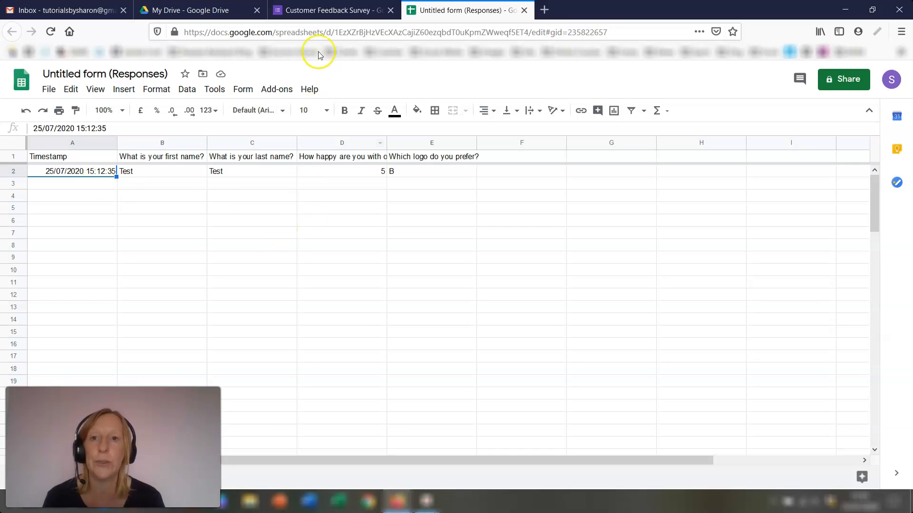
pyautogui.click(524, 10)
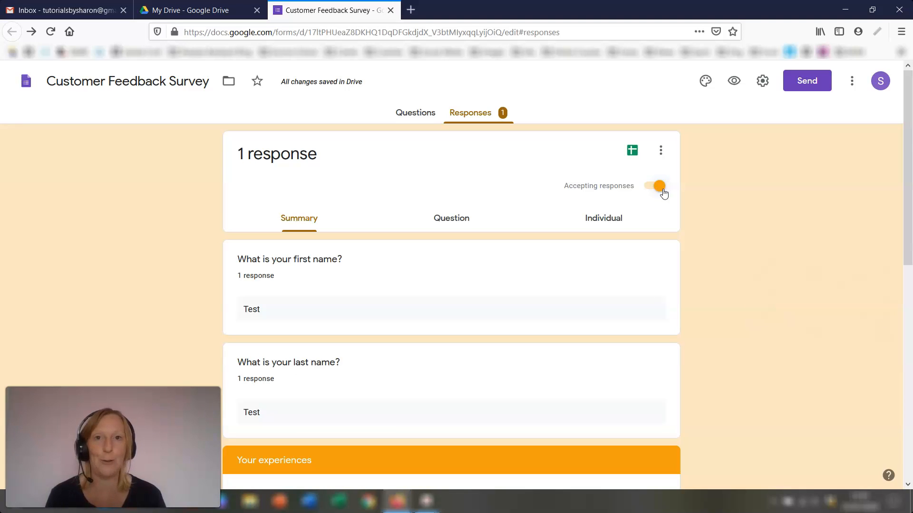
# Close the Customer Feedback Survey and start a new Google Forms form from a template in My Drive
pyautogui.hotkey('ctrl', 'w')
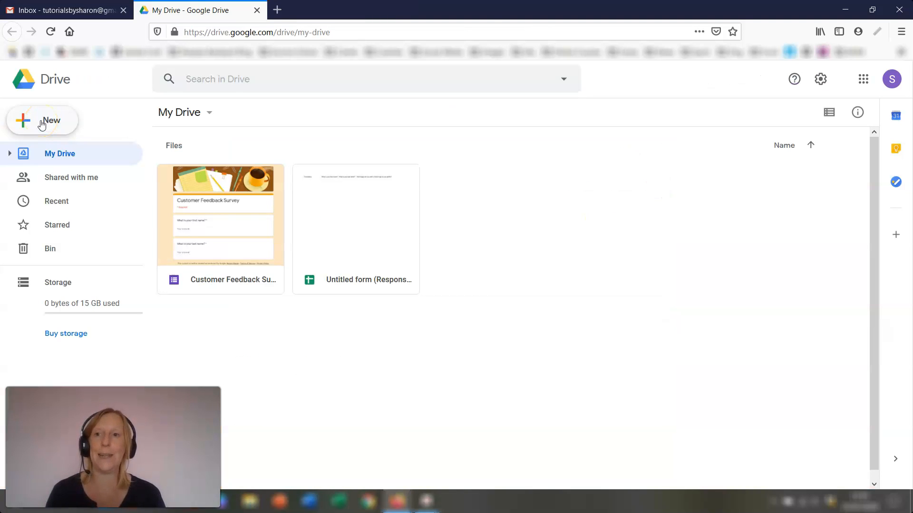
pyautogui.click(48, 122)
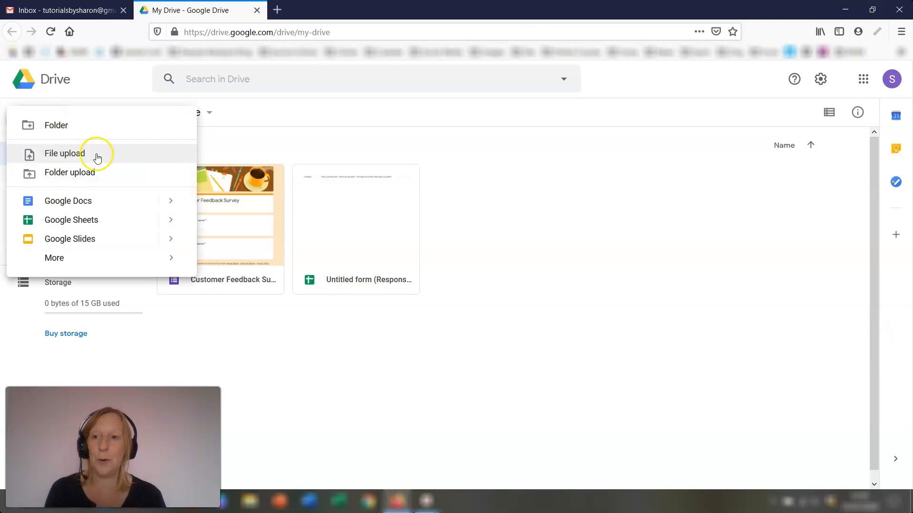
pyautogui.moveTo(75, 261)
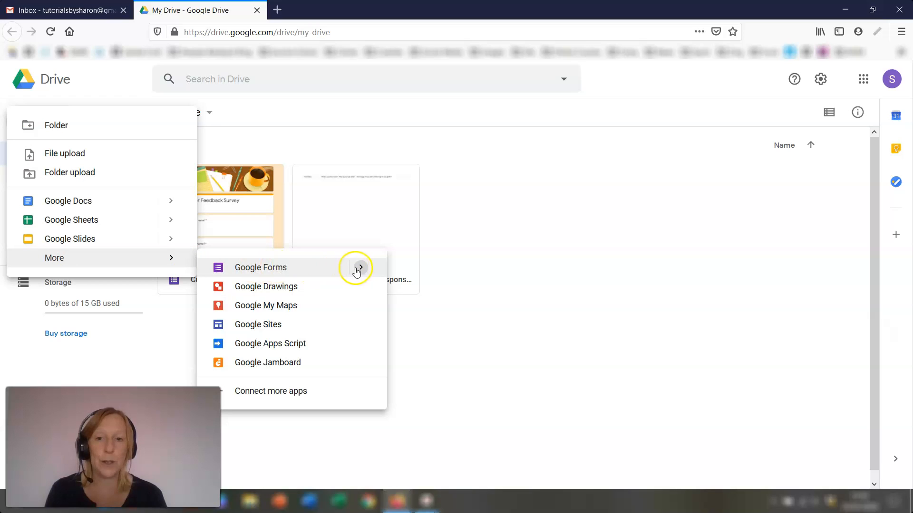
pyautogui.moveTo(362, 270)
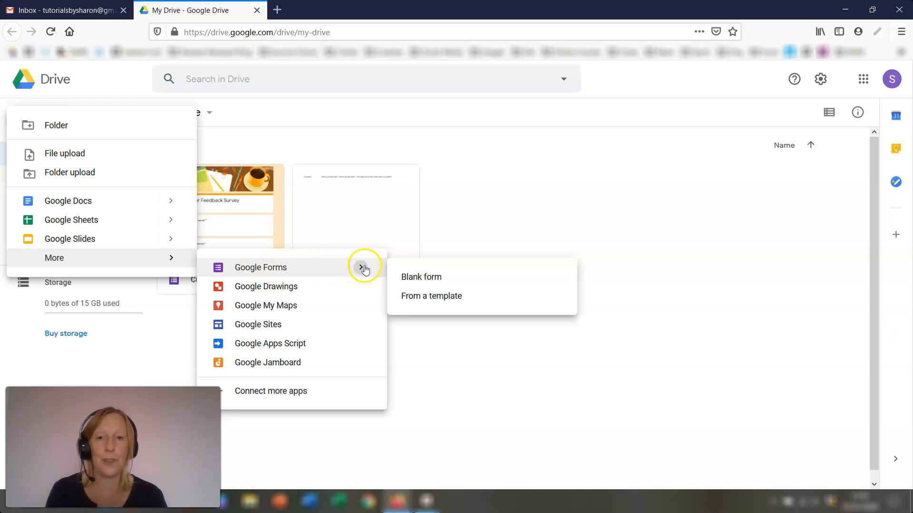
pyautogui.click(465, 301)
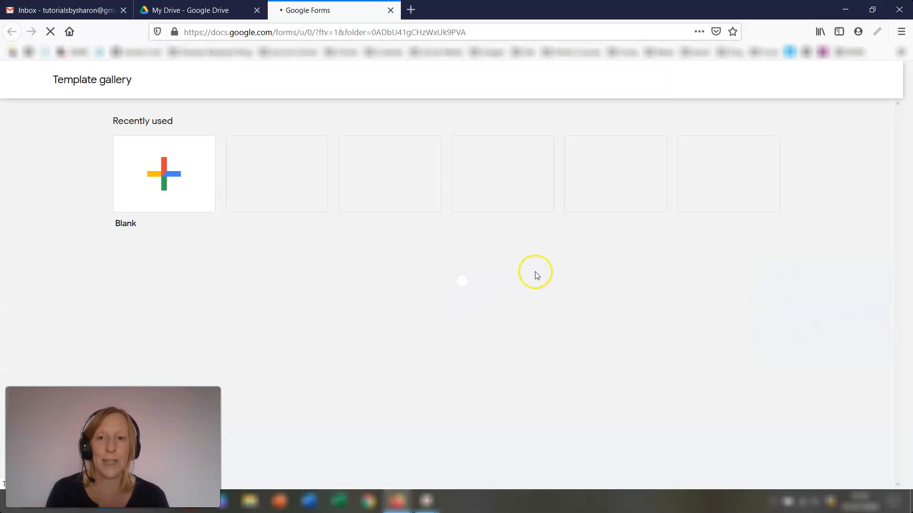
# Browse the Personal, Work and Education templates and create a form from the Customer Feedback template
pyautogui.scroll(-3, 375, 406)
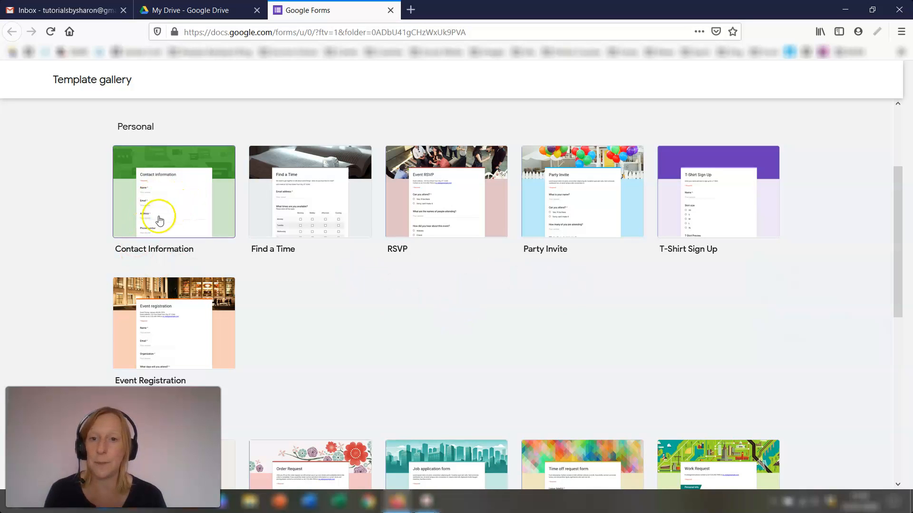
pyautogui.scroll(-6, 471, 212)
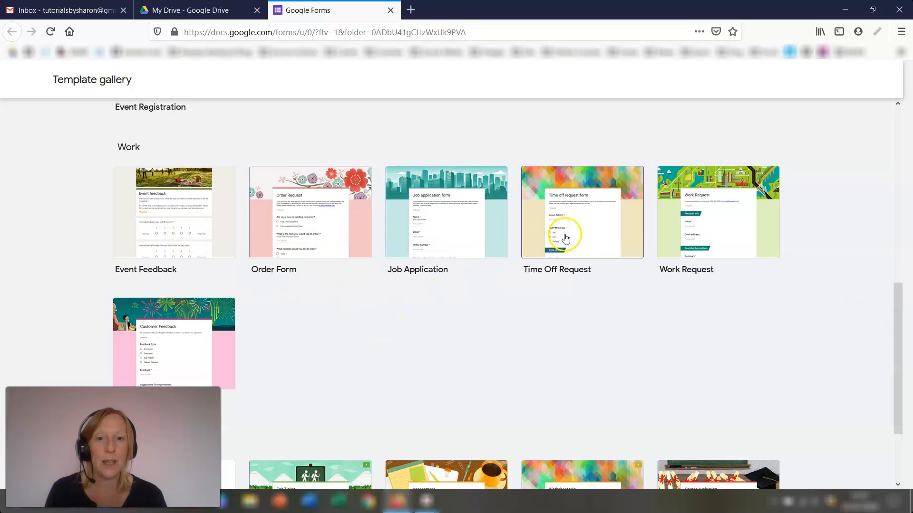
pyautogui.scroll(-2, 448, 302)
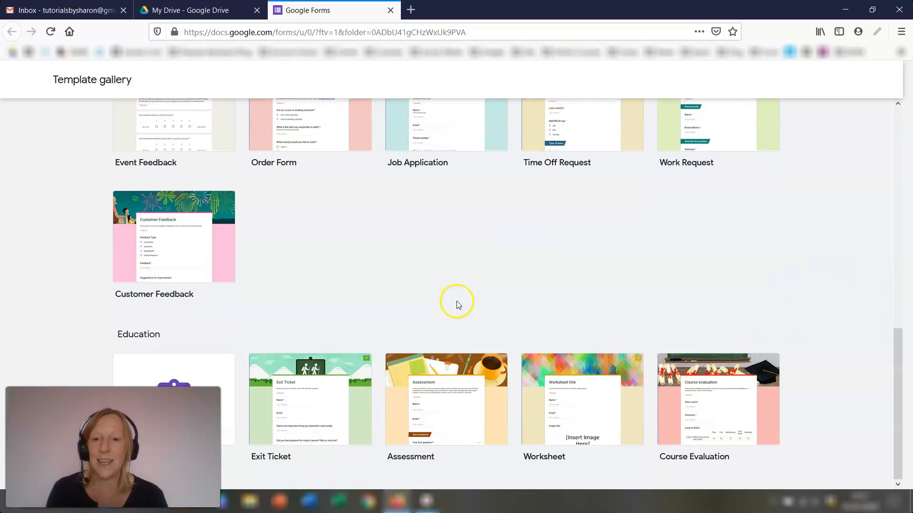
pyautogui.scroll(3, 448, 328)
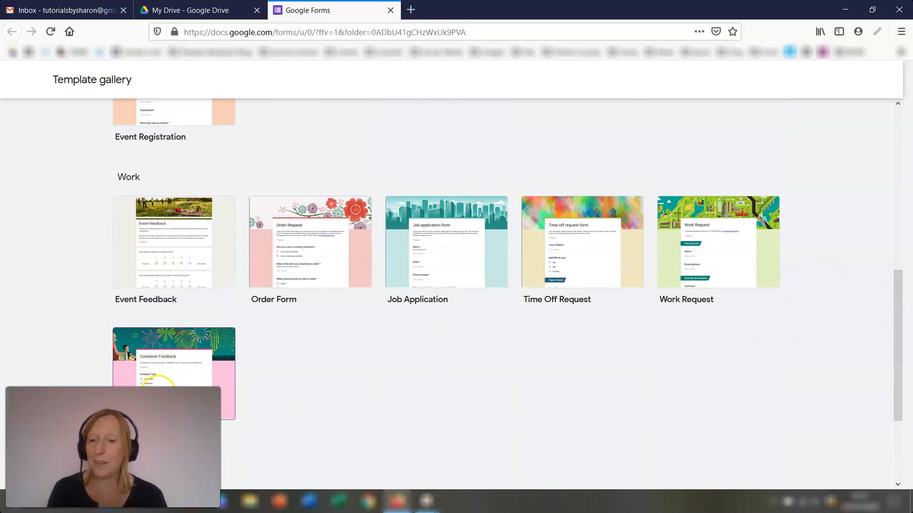
pyautogui.click(173, 376)
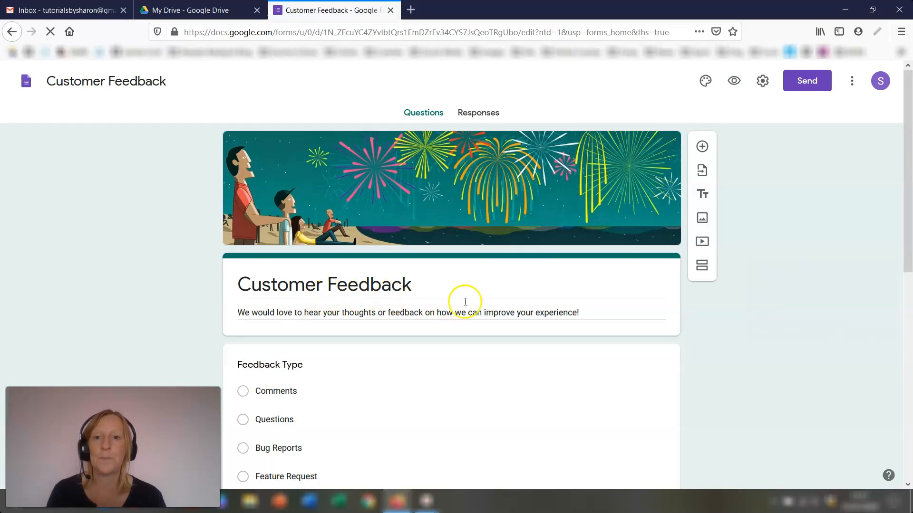
# Check the question types available for the Feedback Type question, keep it as Multiple choice, and make it required
pyautogui.scroll(-3, 158, 265)
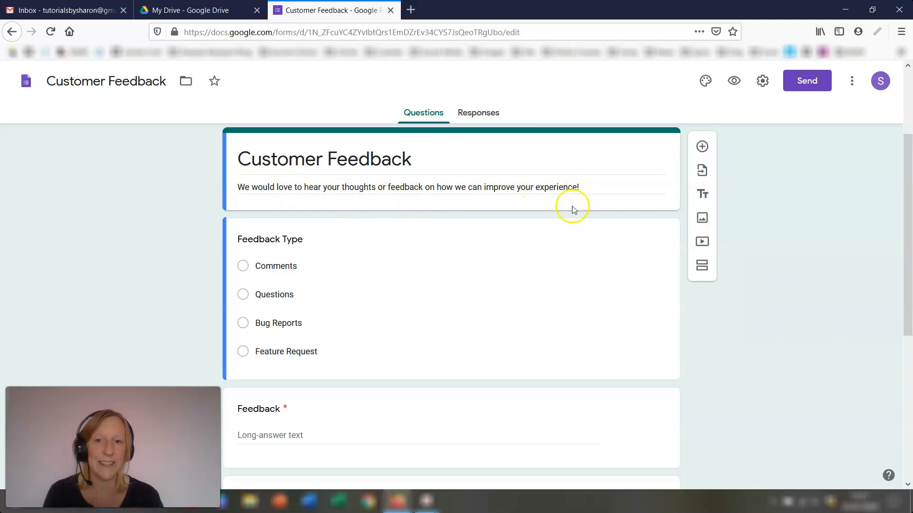
pyautogui.scroll(-4, 573, 209)
pyautogui.scroll(3, 570, 220)
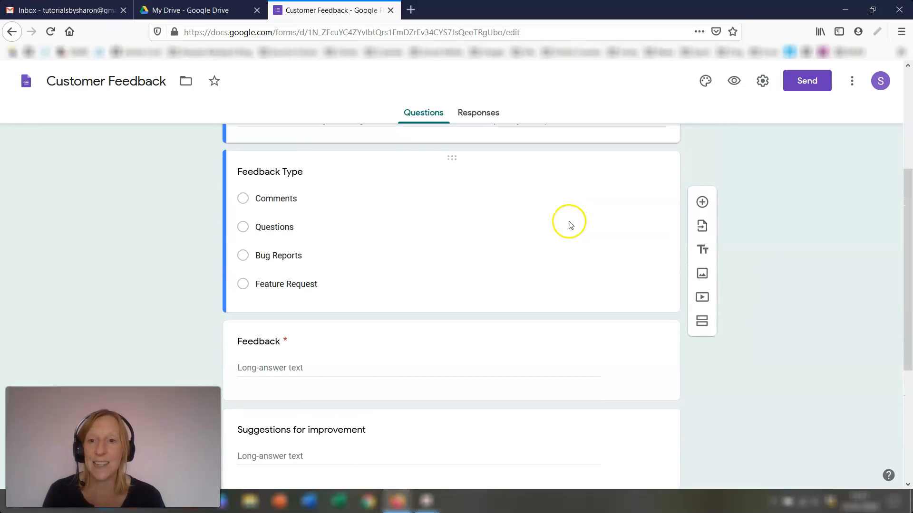
pyautogui.click(342, 190)
pyautogui.tripleClick(261, 188)
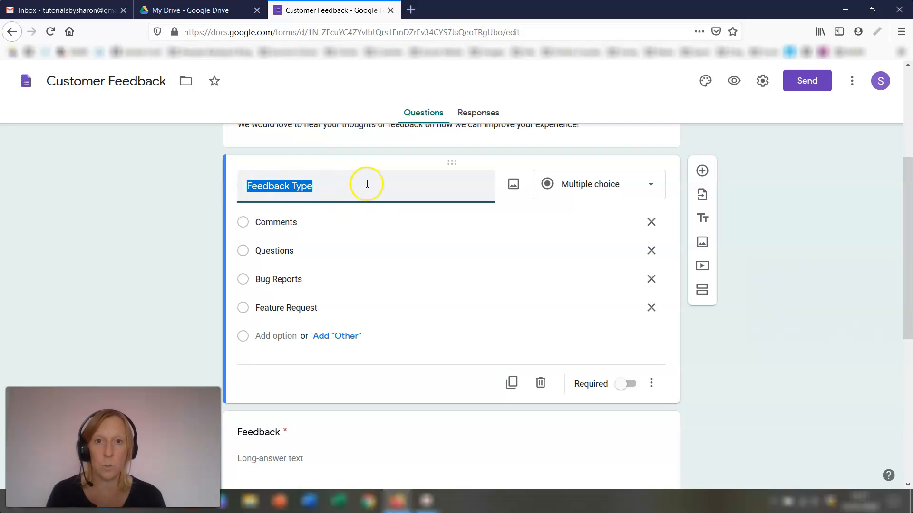
pyautogui.click(605, 184)
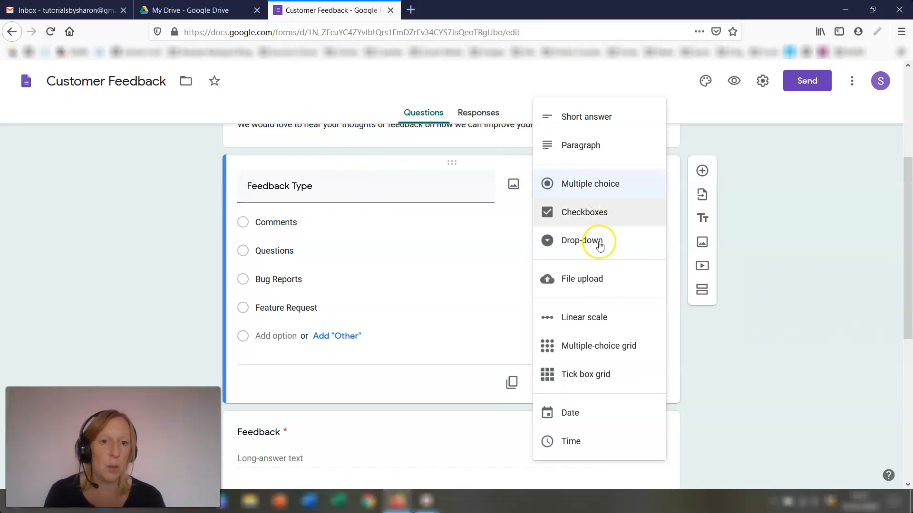
pyautogui.click(383, 188)
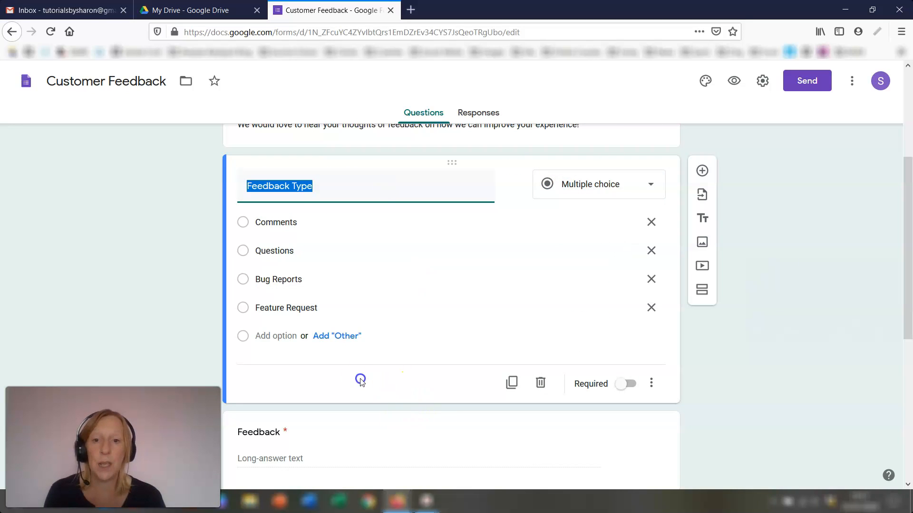
pyautogui.click(618, 384)
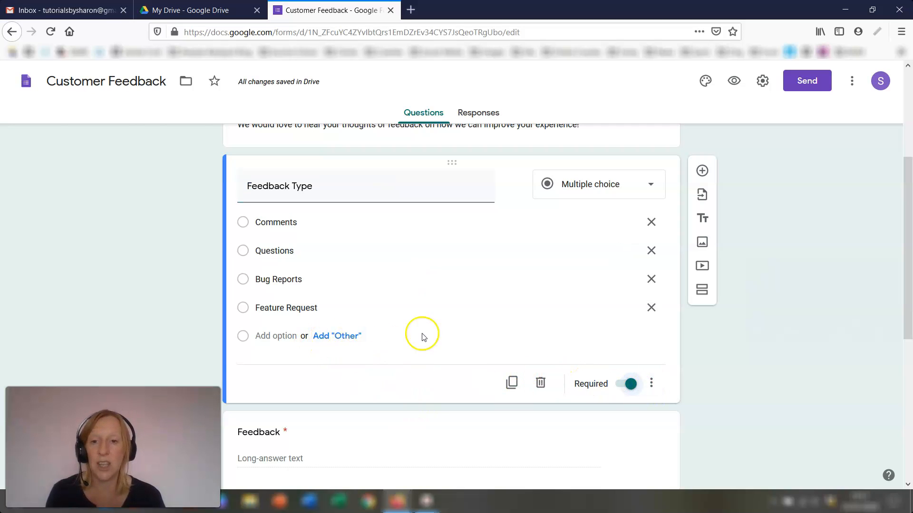
# Review the remaining questions and move the Name question up to be the first question, above Feedback Type
pyautogui.scroll(-4, 421, 323)
pyautogui.scroll(-2, 475, 323)
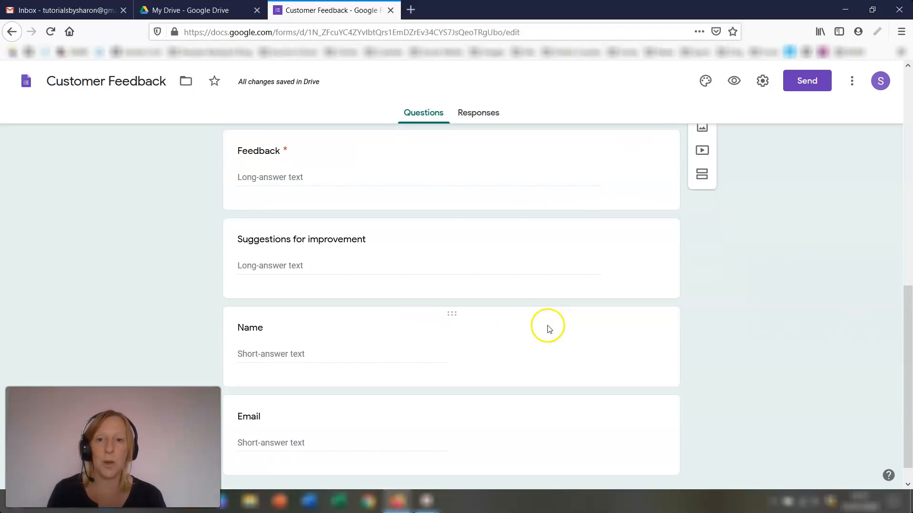
pyautogui.scroll(-1, 549, 329)
pyautogui.scroll(3, 616, 312)
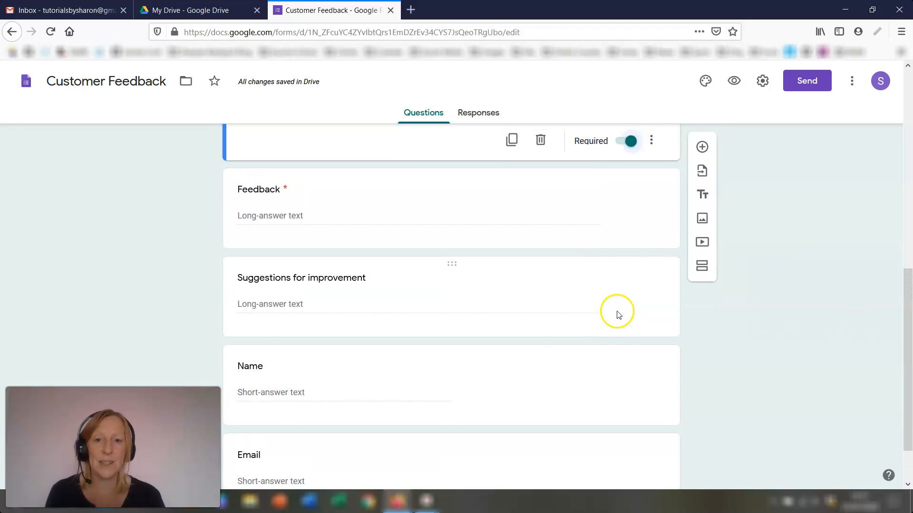
pyautogui.scroll(-3, 609, 311)
pyautogui.scroll(3, 485, 324)
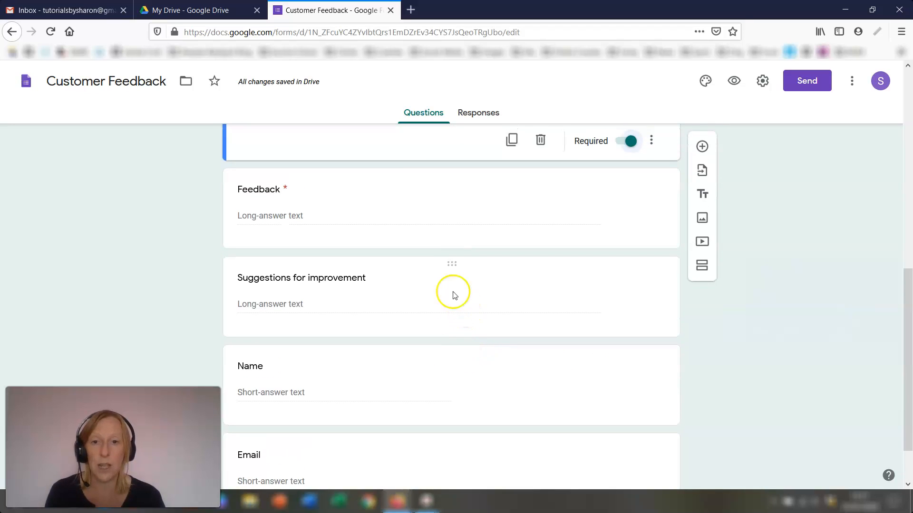
pyautogui.moveTo(453, 353); pyautogui.dragTo(468, 263)
pyautogui.scroll(6, 471, 295)
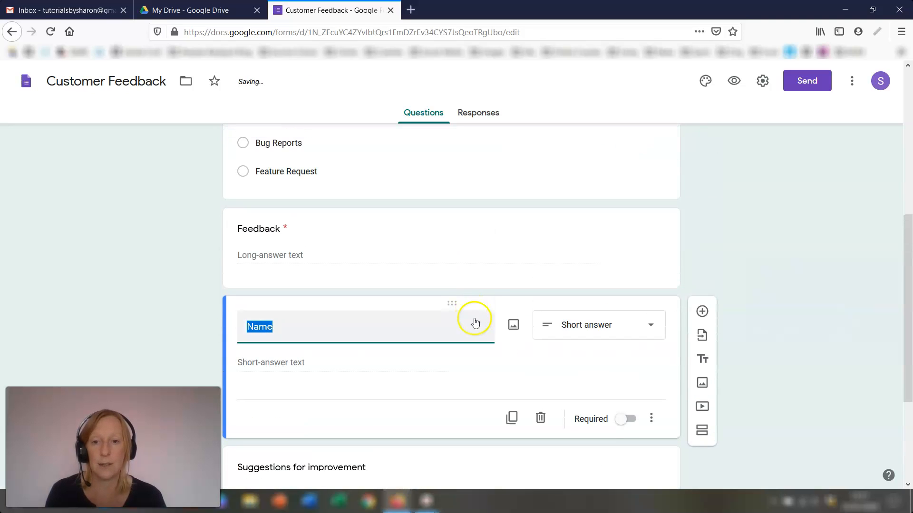
pyautogui.moveTo(457, 302); pyautogui.dragTo(450, 207)
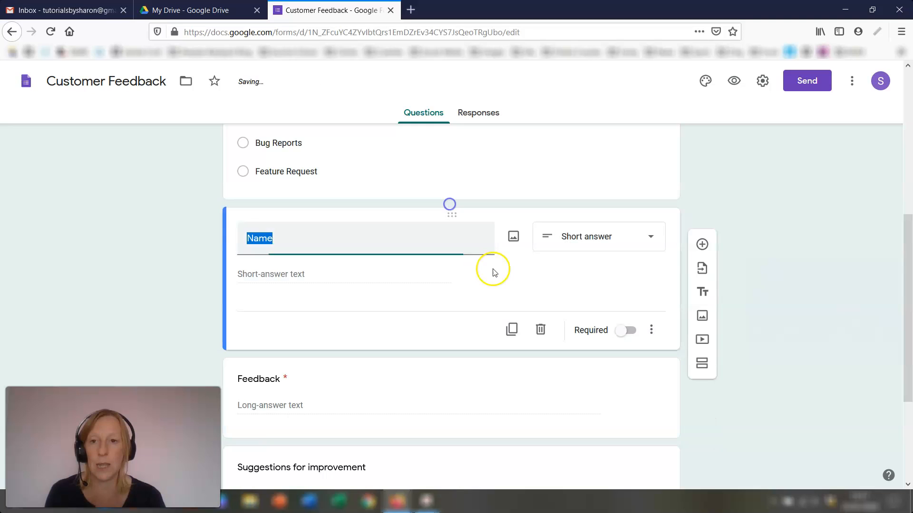
pyautogui.scroll(4, 499, 273)
pyautogui.moveTo(454, 389); pyautogui.dragTo(461, 201)
pyautogui.scroll(-4, 551, 323)
pyautogui.scroll(6, 549, 343)
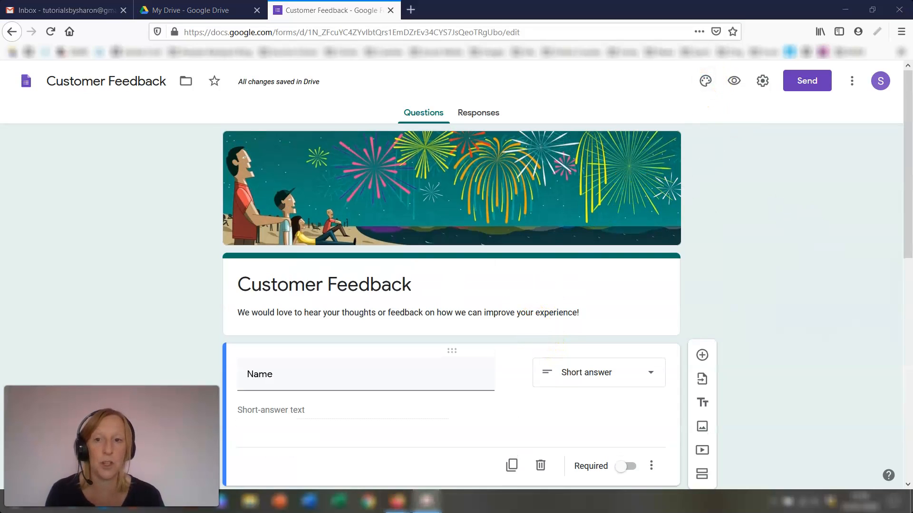
# Change the form's theme colour to red with the darkest pink background shade, and close the theme options
pyautogui.click(706, 81)
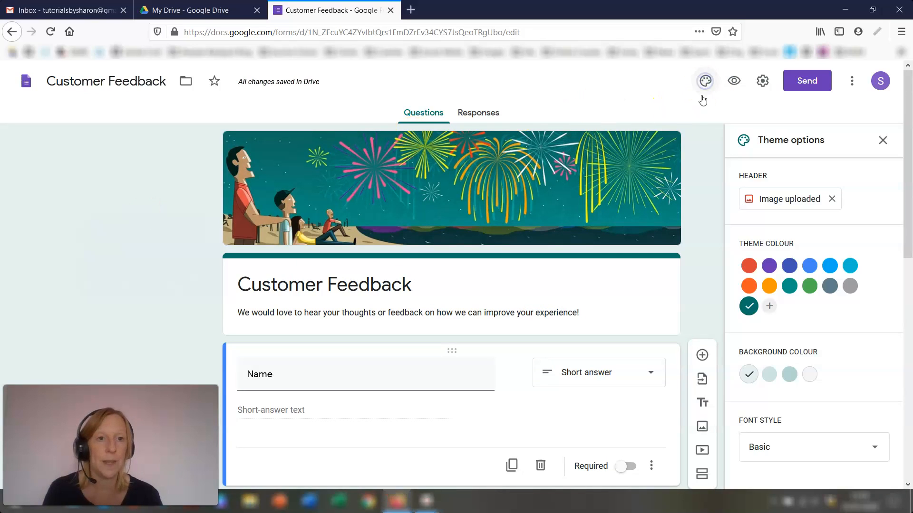
pyautogui.click(749, 266)
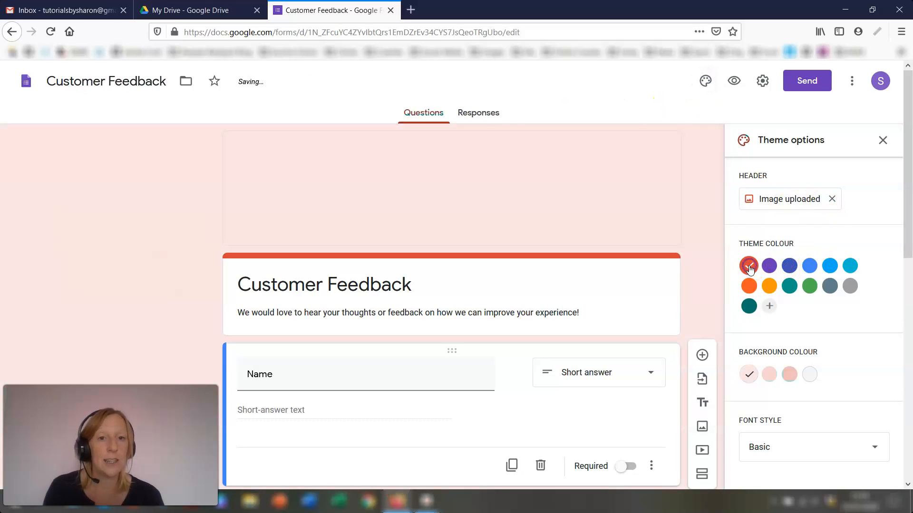
pyautogui.click(788, 374)
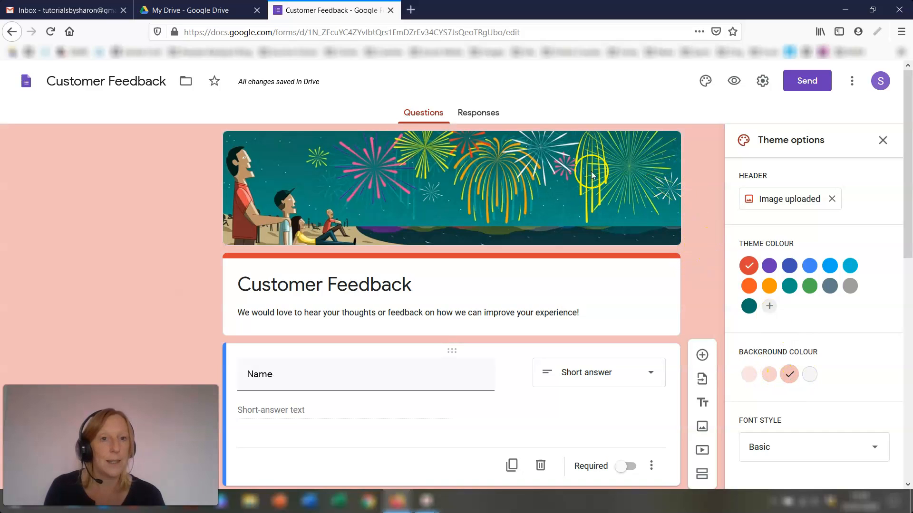
pyautogui.click(883, 141)
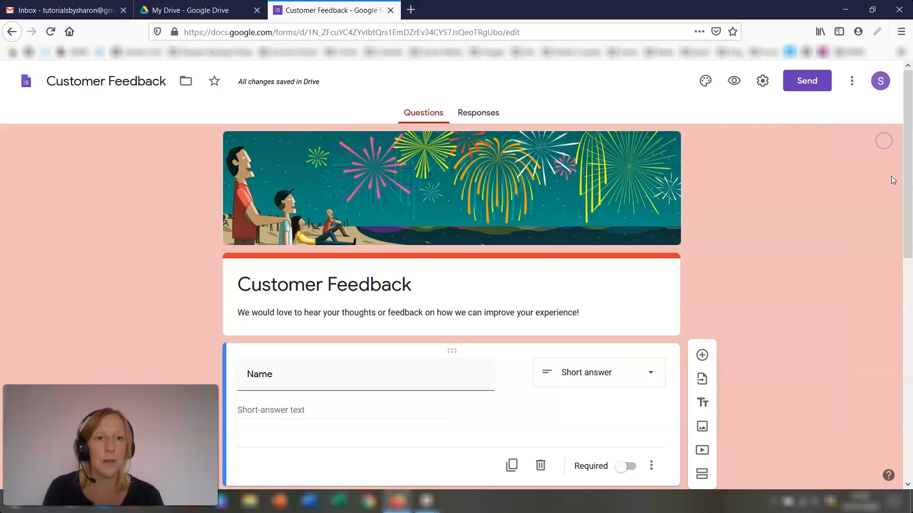